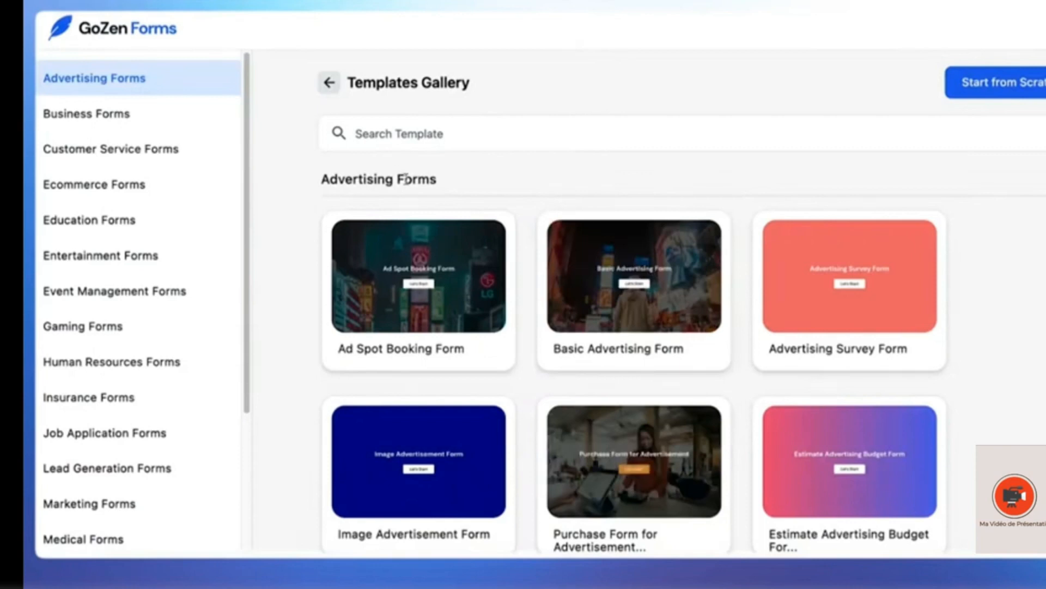
Browse the gallery's Business, Customer Service, Ecommerce and Education form templates.
left_click(191, 117)
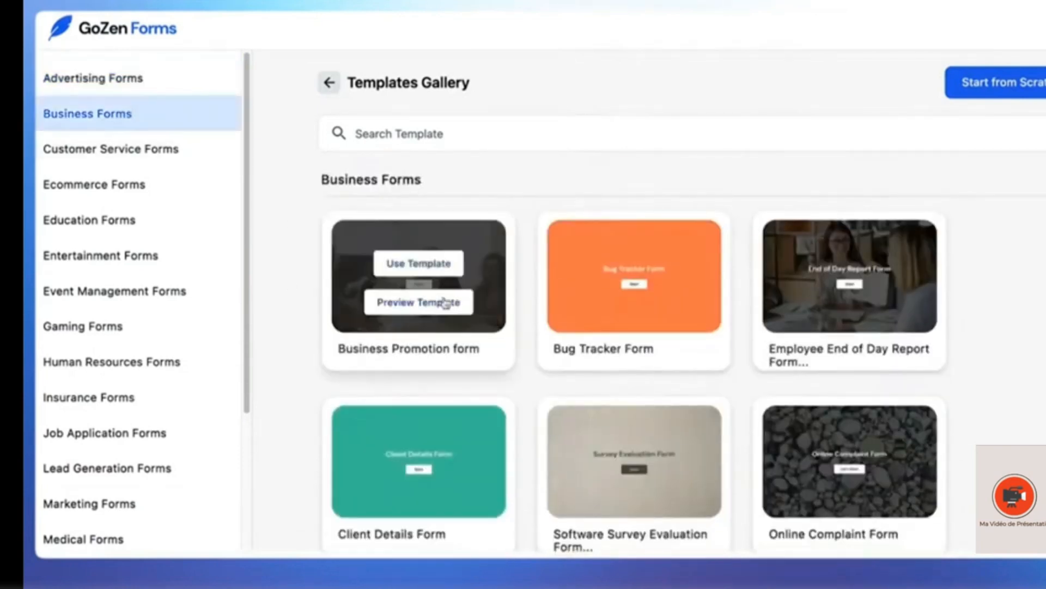
scroll(421, 315, "down", 5)
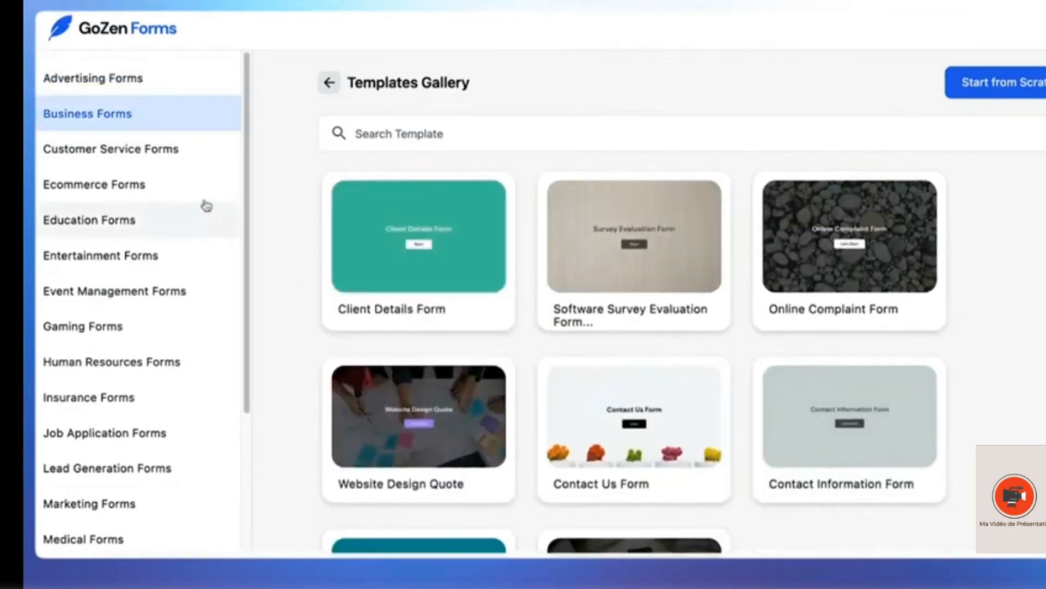
left_click(177, 146)
left_click(177, 146)
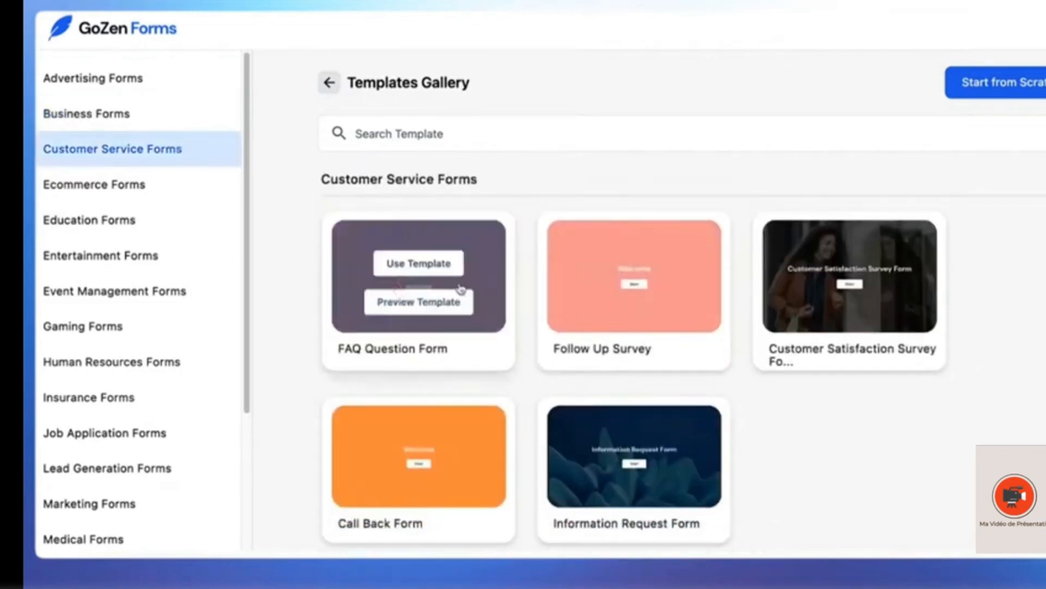
left_click(180, 197)
scroll(514, 305, "down", 8)
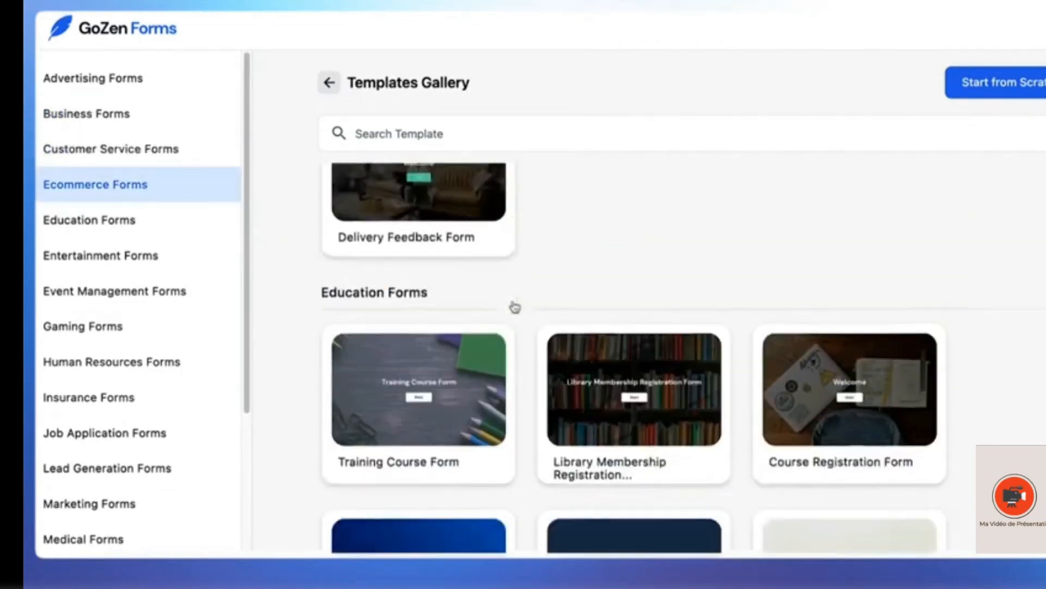
left_click(140, 224)
mouse_move(578, 342)
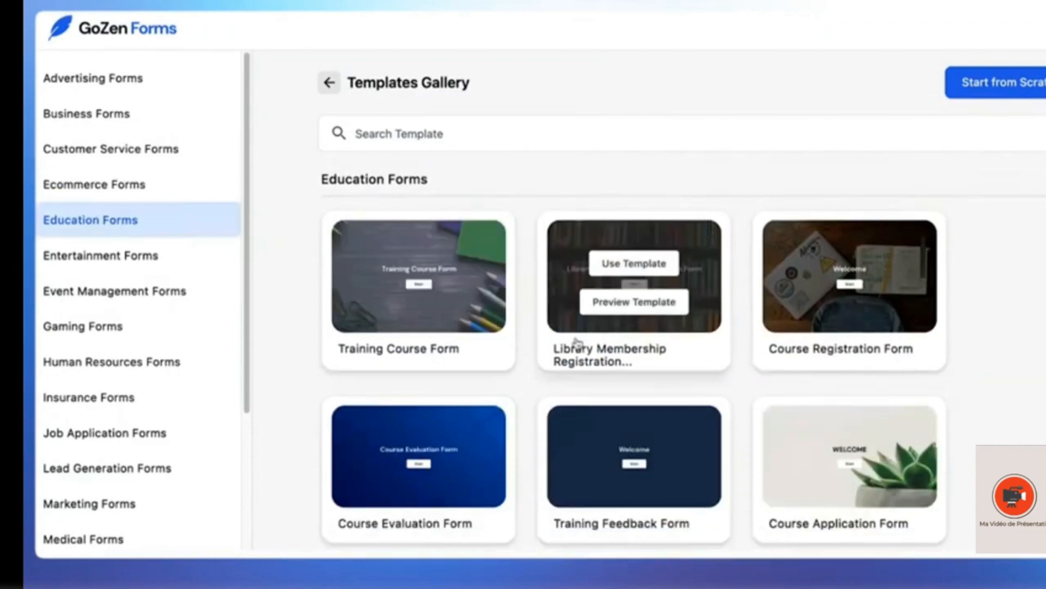
scroll(578, 343, "down", 7)
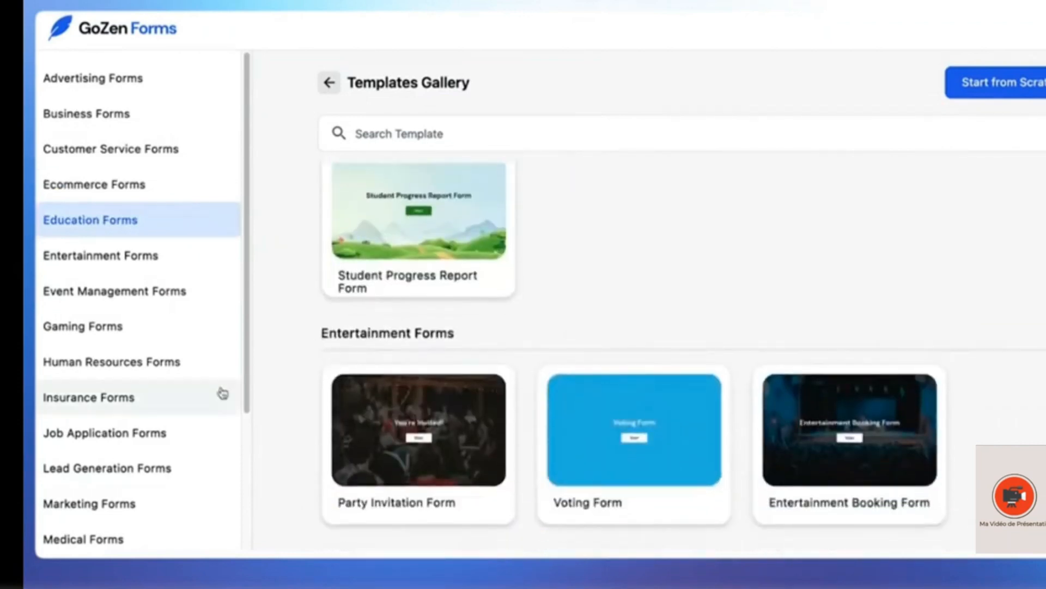
Browse the Lead Generation and Marketing form templates, continuing down to the Others section.
left_click(189, 459)
mouse_move(463, 355)
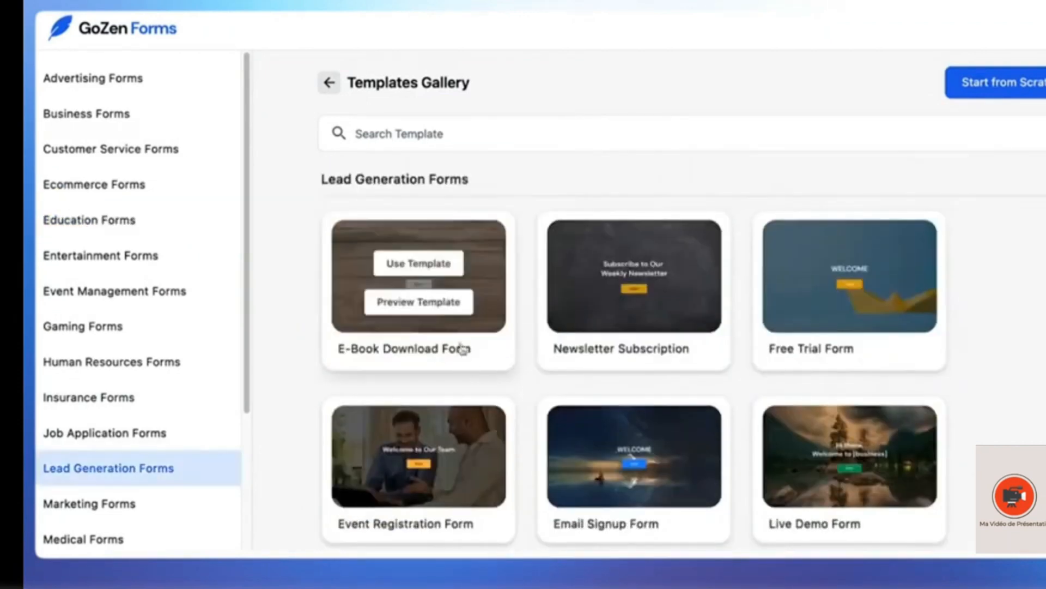
scroll(463, 354, "down", 5)
left_click(175, 500)
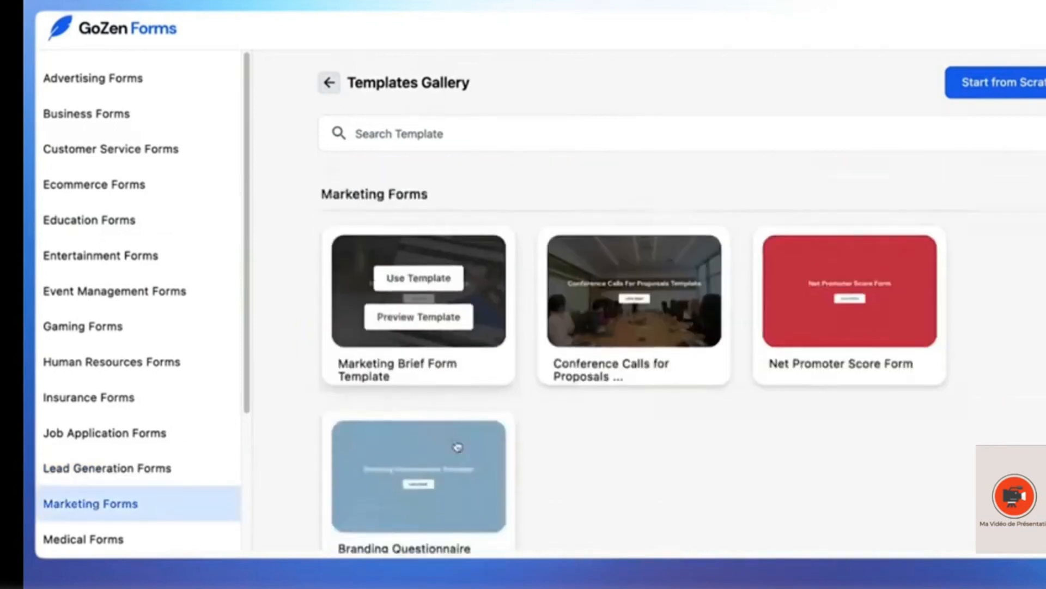
scroll(457, 444, "down", 14)
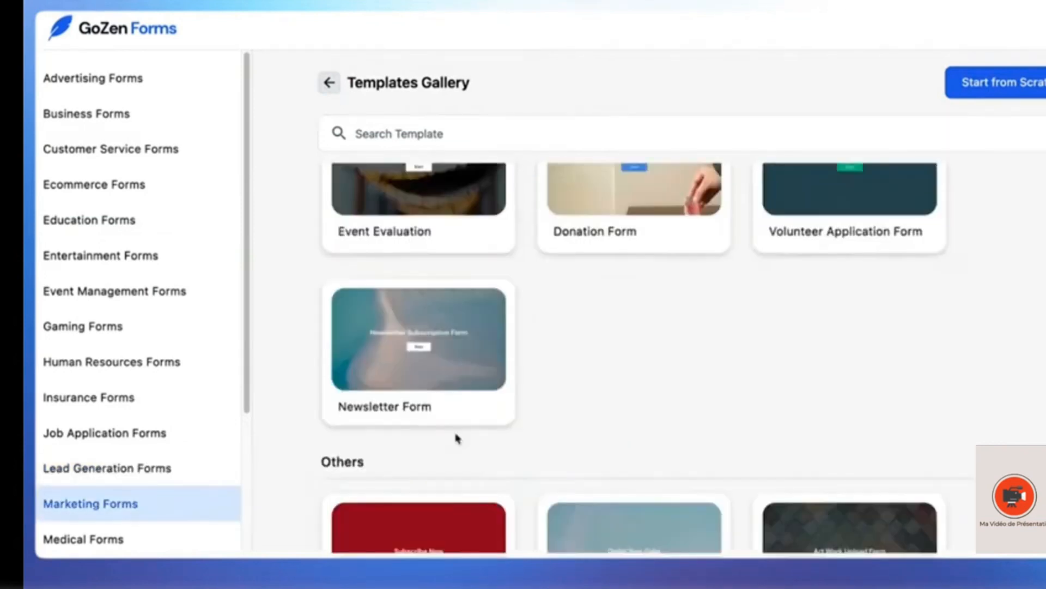
scroll(457, 439, "down", 8)
mouse_move(764, 397)
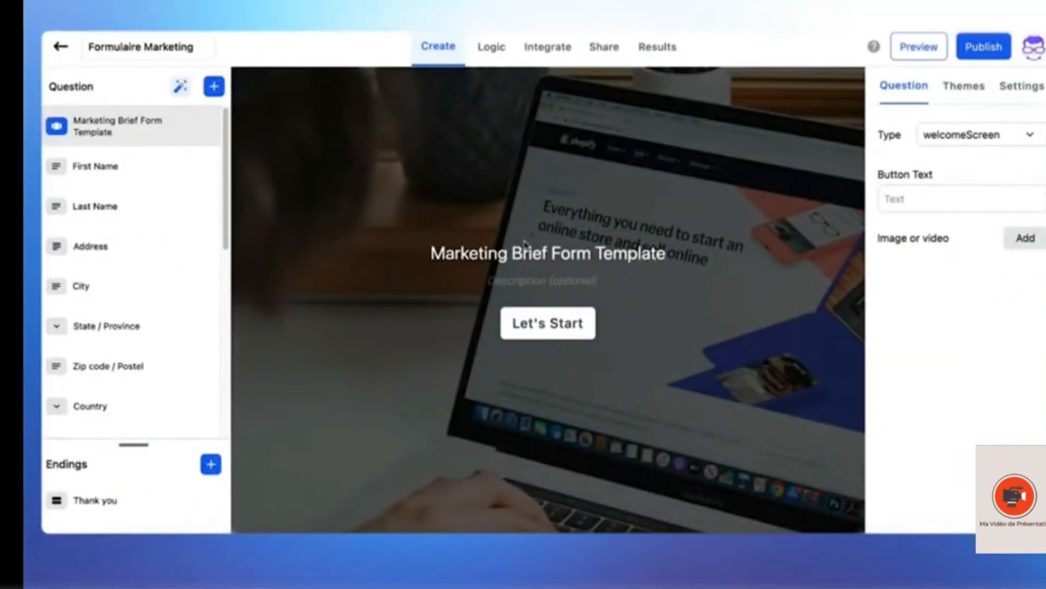
Try replacing the welcome screen title with "Texte" and undo the change.
triple_click(538, 250)
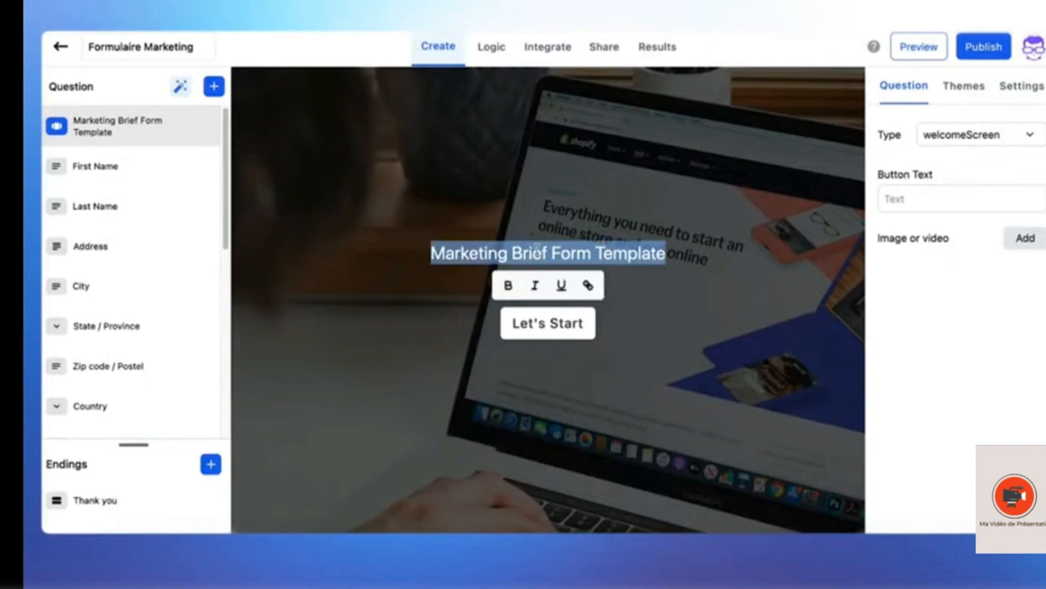
type("Texte")
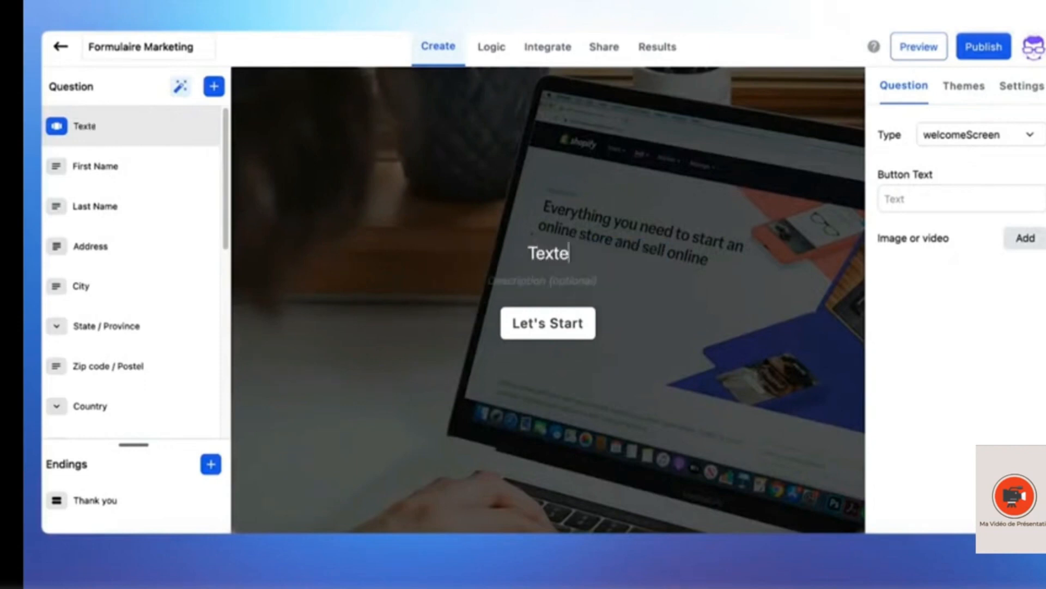
key("ctrl+z")
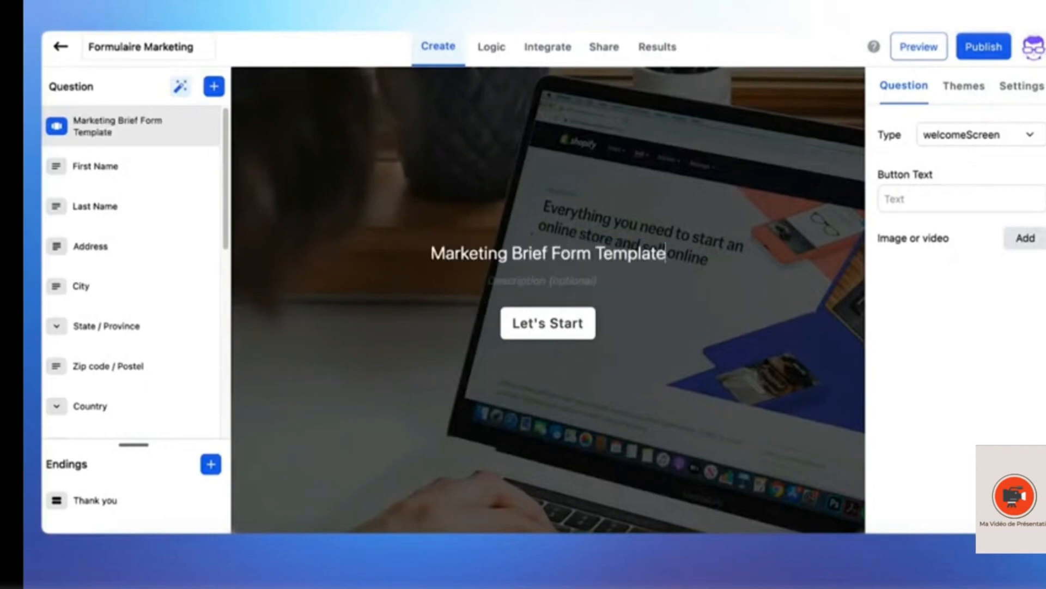
Look through the First Name, Last Name, Address and City questions of the form.
left_click(111, 169)
left_click(116, 205)
left_click(122, 245)
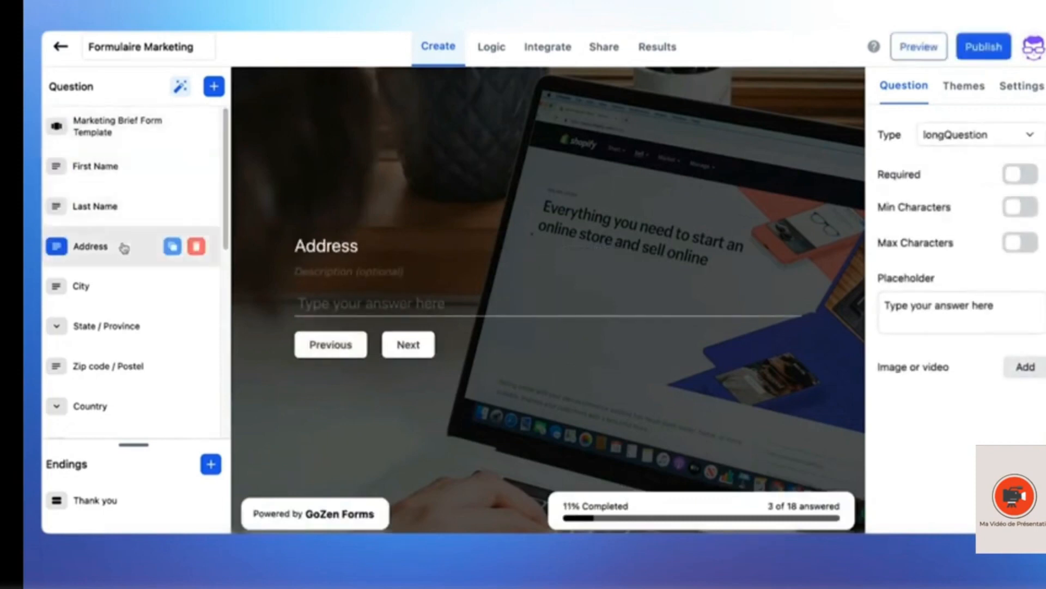
left_click(119, 288)
Add a Rating question to the form and place it between the Country and Phone Number questions.
left_click(214, 86)
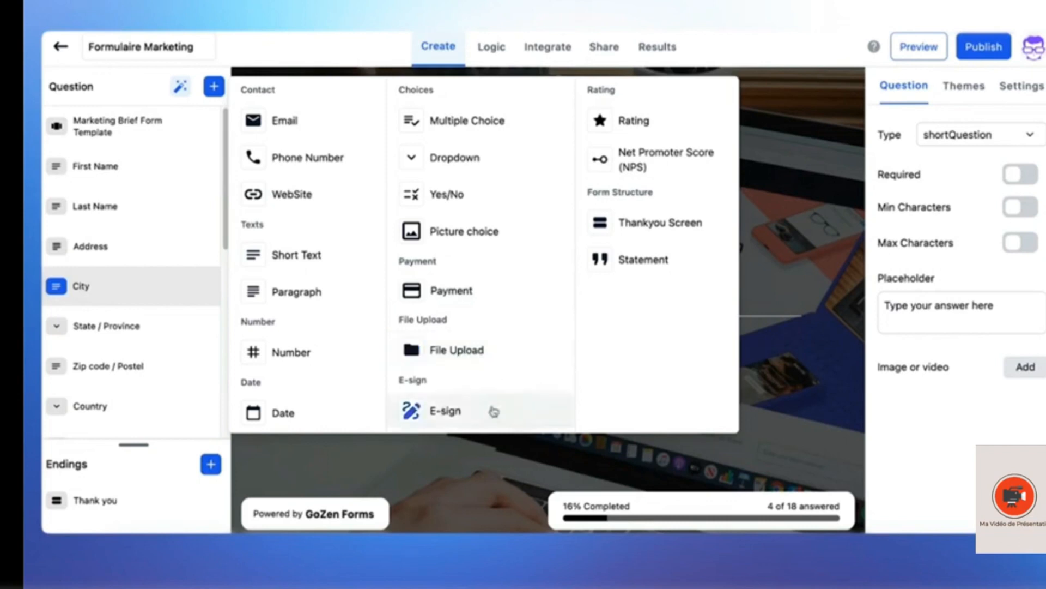
left_click(634, 121)
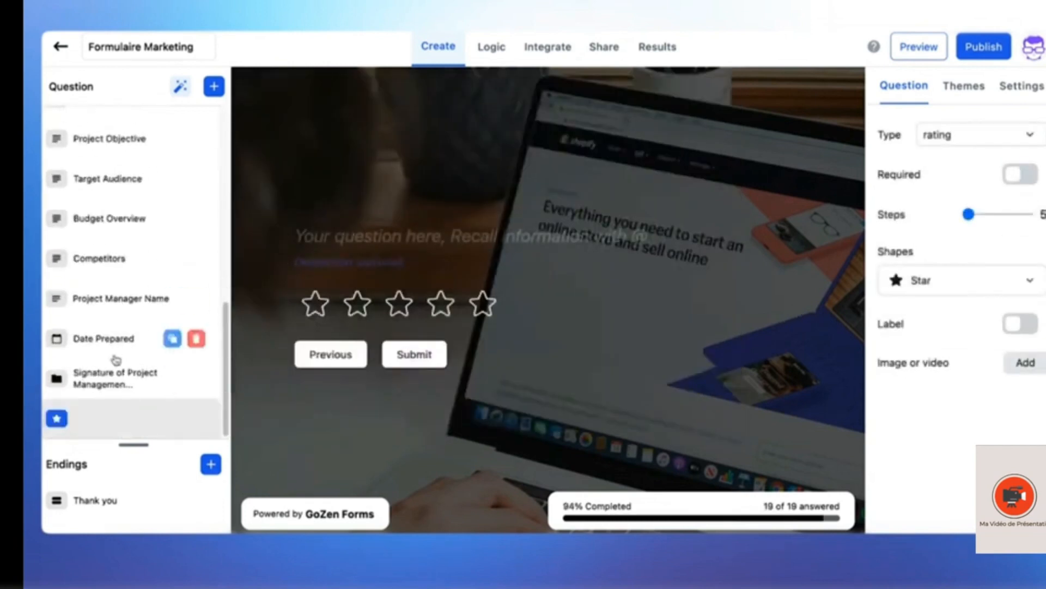
mouse_move(116, 420)
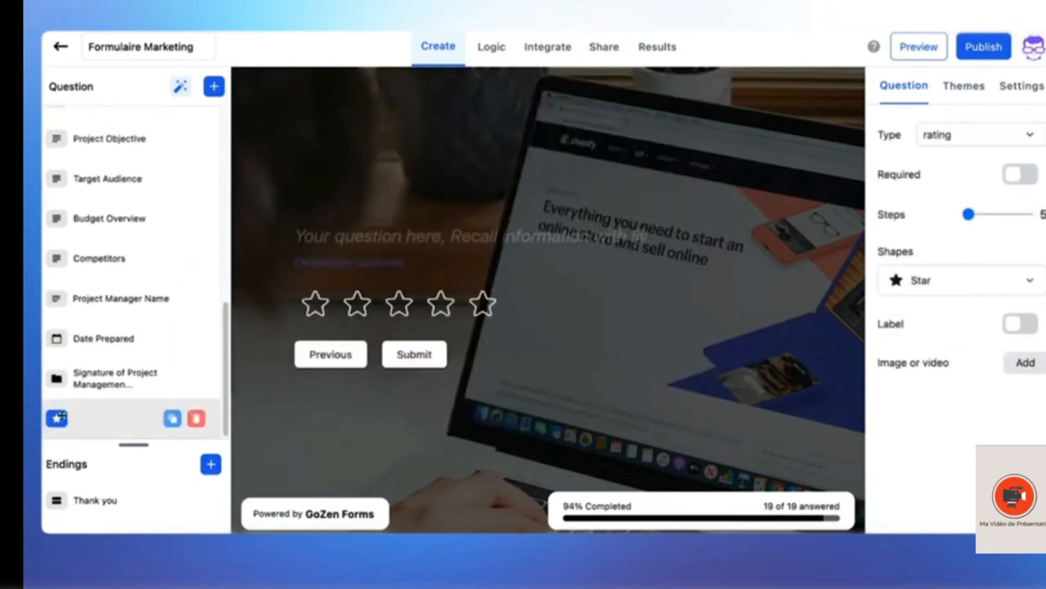
left_click_drag(61, 412, 62, 176)
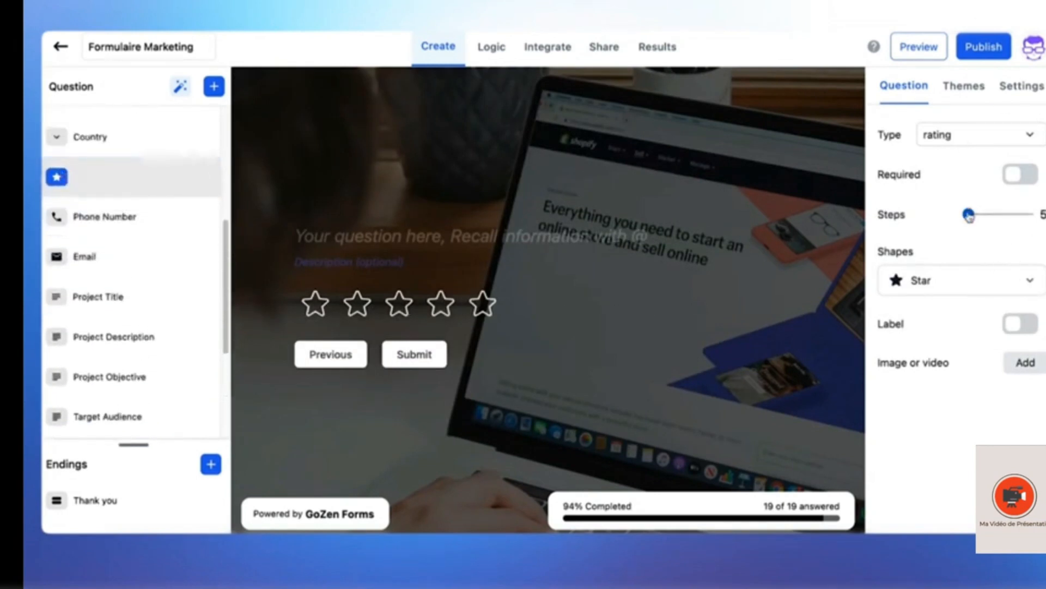
Set the star rating question to 8 steps and open the Email question.
left_click_drag(971, 217, 1003, 218)
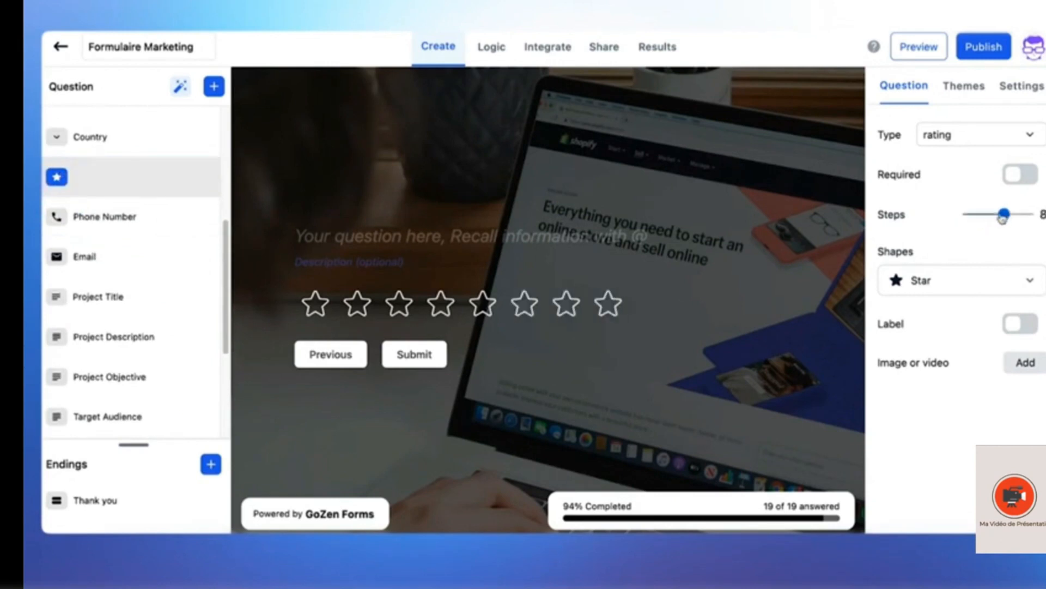
left_click(119, 257)
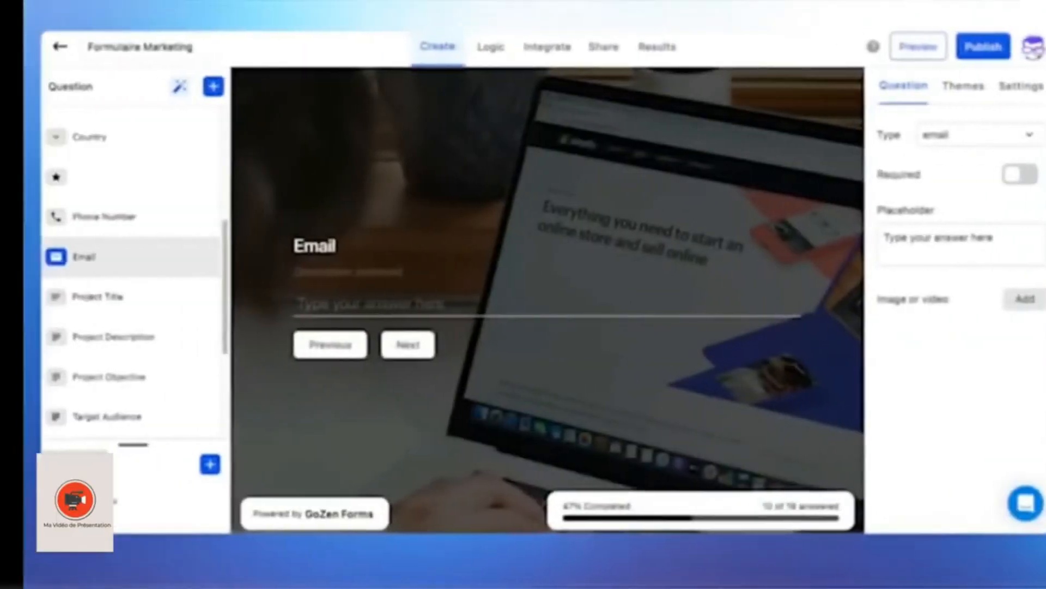
Browse the theme gallery and apply Theme 101 to the form.
left_click(974, 89)
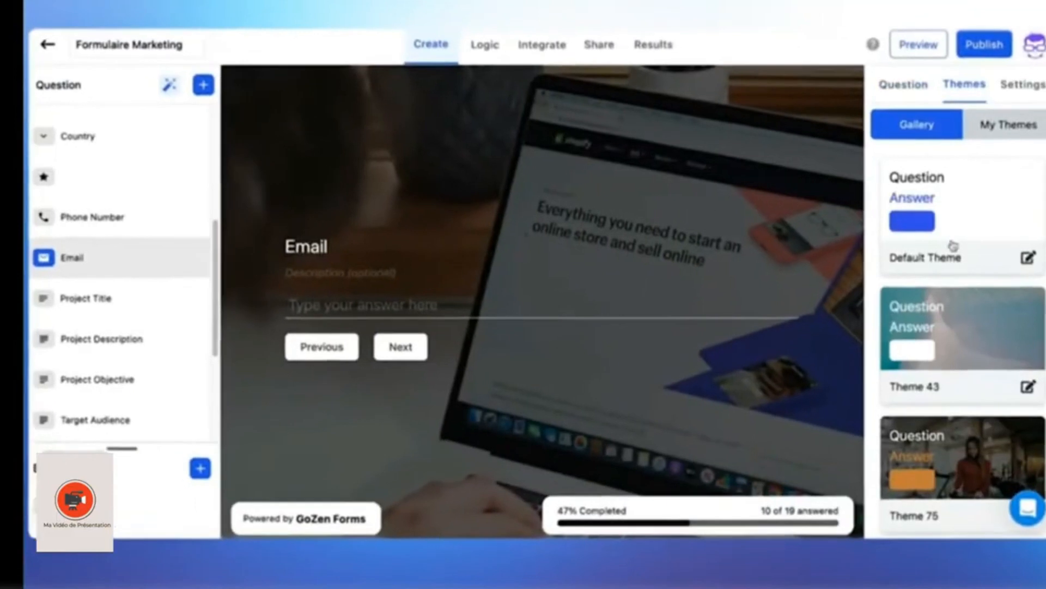
scroll(953, 246, "down", 5)
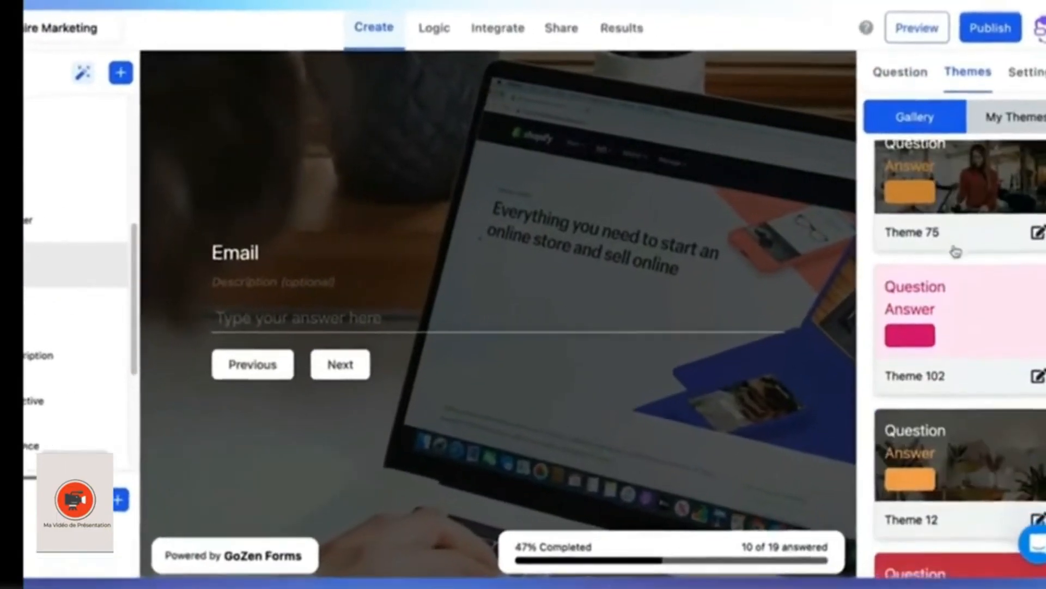
scroll(956, 254, "down", 6)
scroll(958, 256, "up", 3)
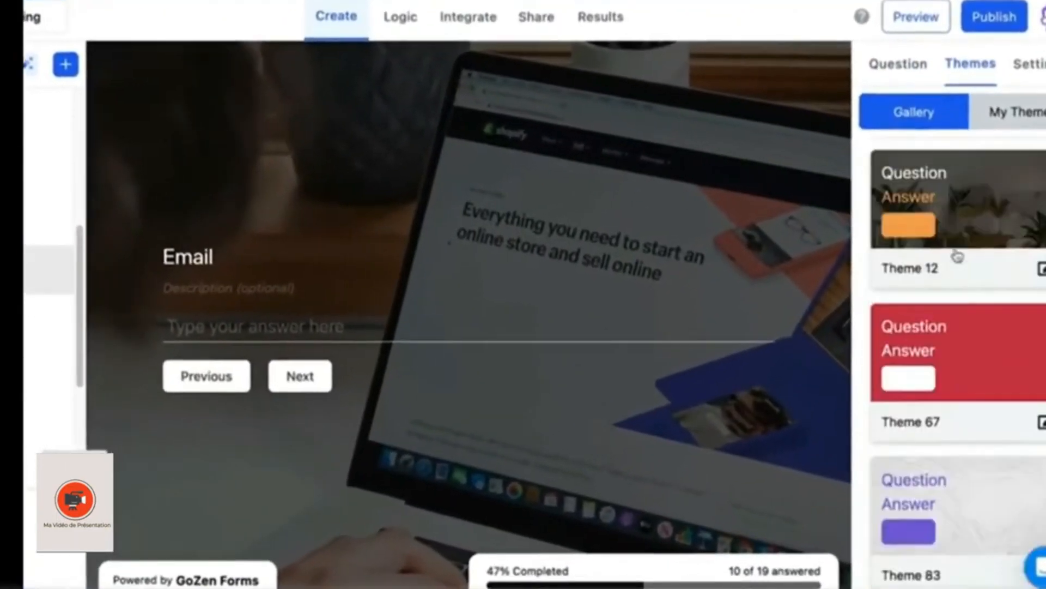
scroll(1038, 342, "down", 5)
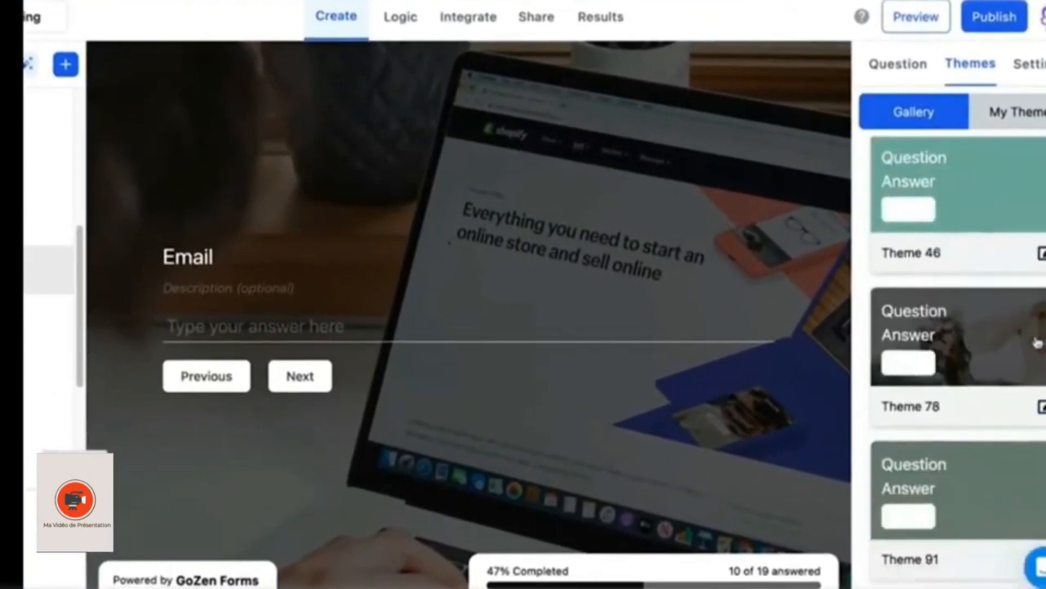
scroll(1008, 271, "down", 6)
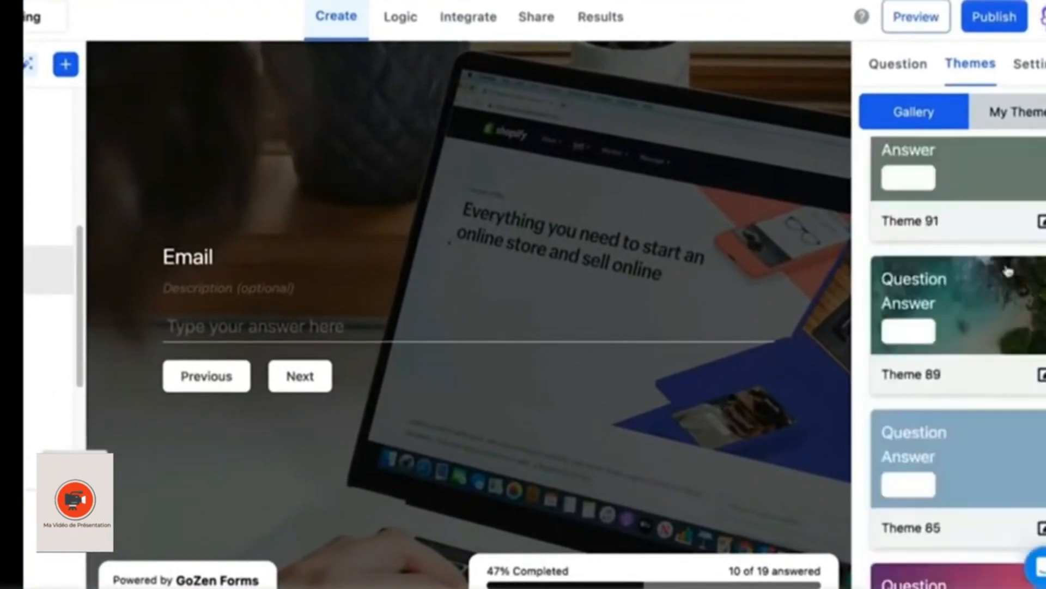
left_click(964, 508)
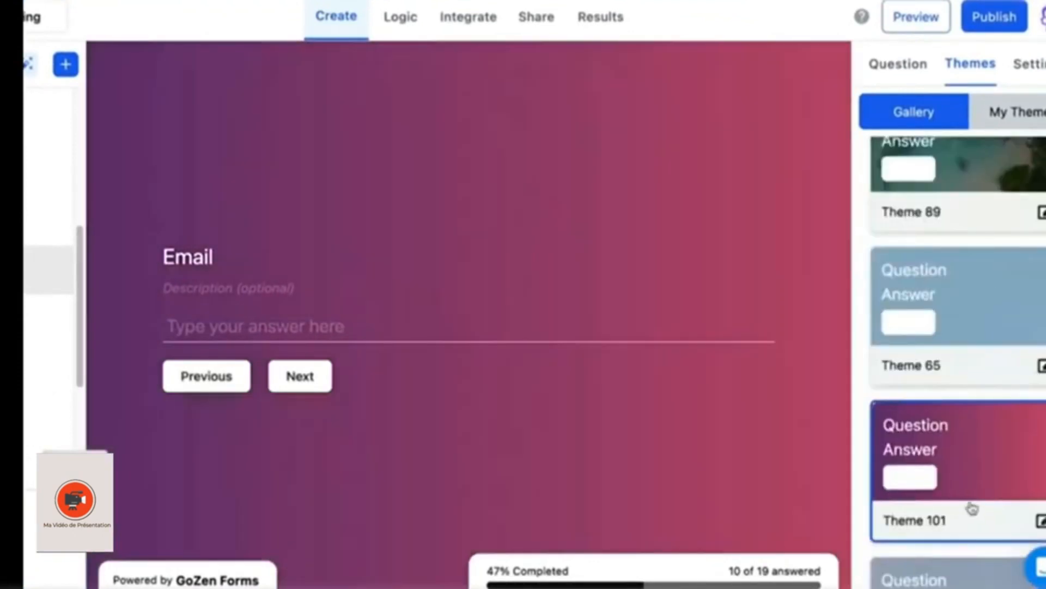
Open Theme 101 for editing and try out different question and background colours.
left_click(1041, 518)
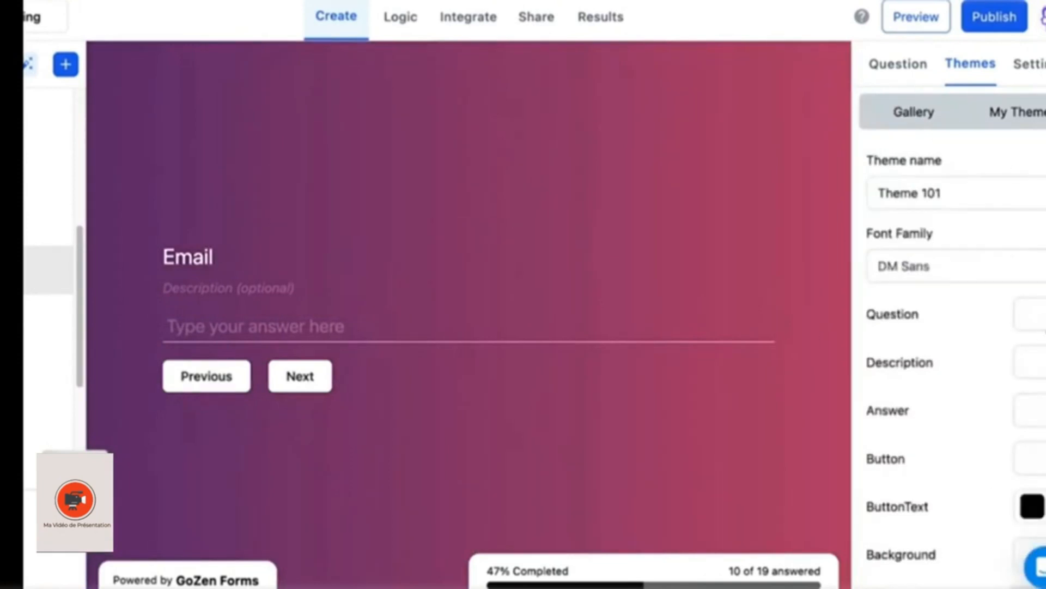
left_click(1045, 324)
left_click(988, 377)
mouse_move(990, 379)
left_mouse_down()
mouse_move(894, 365)
mouse_move(855, 334)
left_mouse_up()
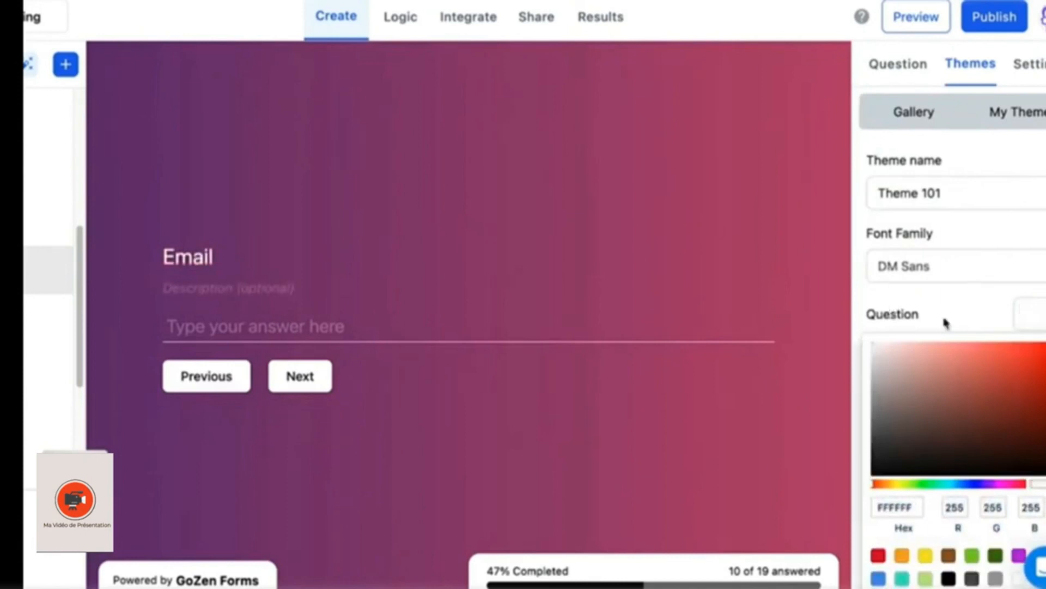
scroll(992, 378, "down", 3)
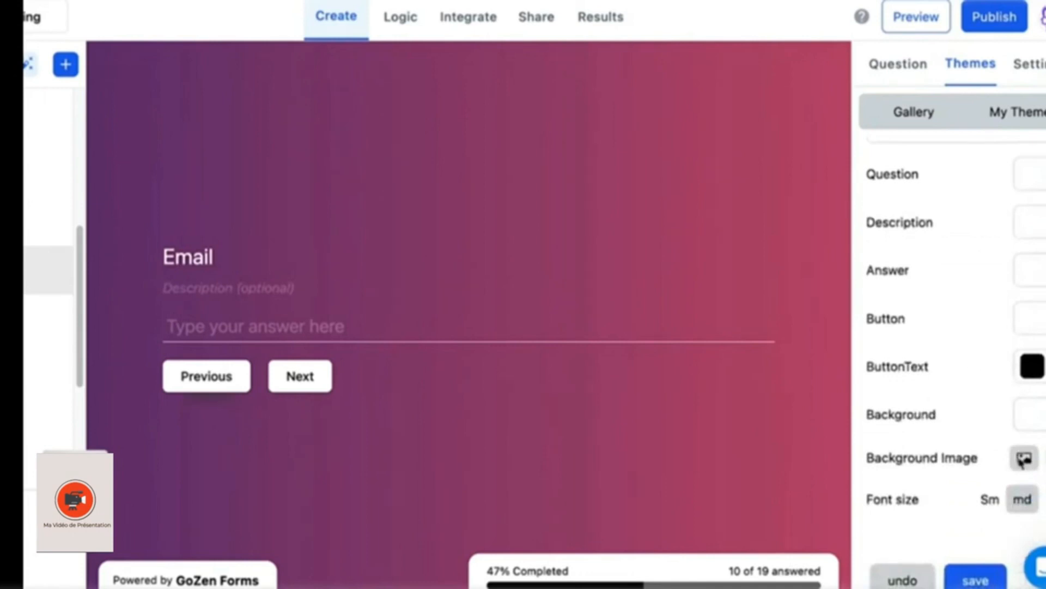
left_click(1032, 416)
mouse_move(960, 492)
left_mouse_down()
mouse_move(900, 469)
mouse_move(941, 495)
left_mouse_up()
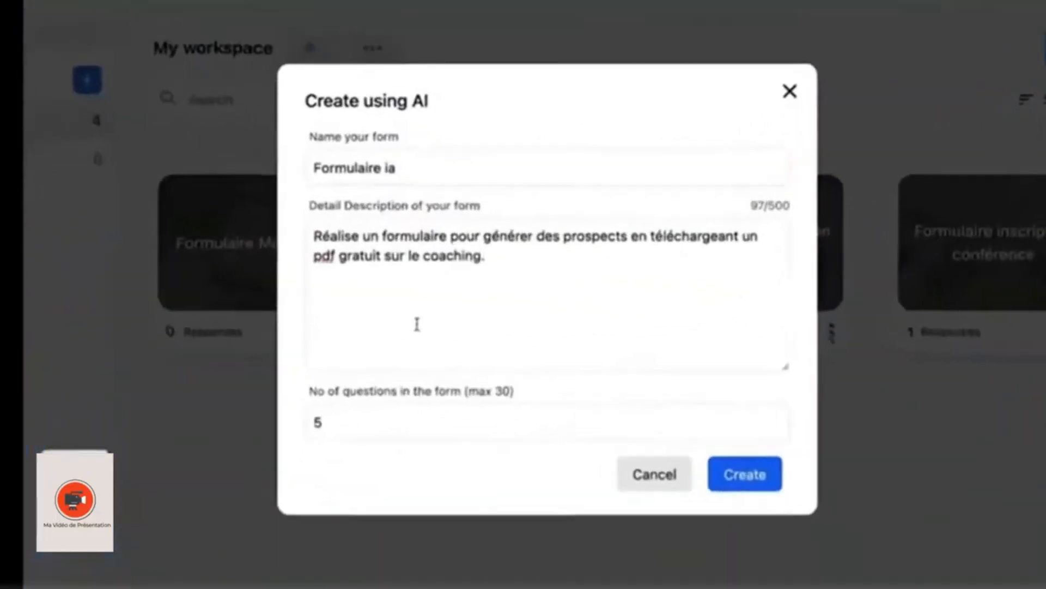
Set the number of questions to 7 for the AI form "Formulaire ia" and generate it.
left_click_drag(476, 256, 290, 221)
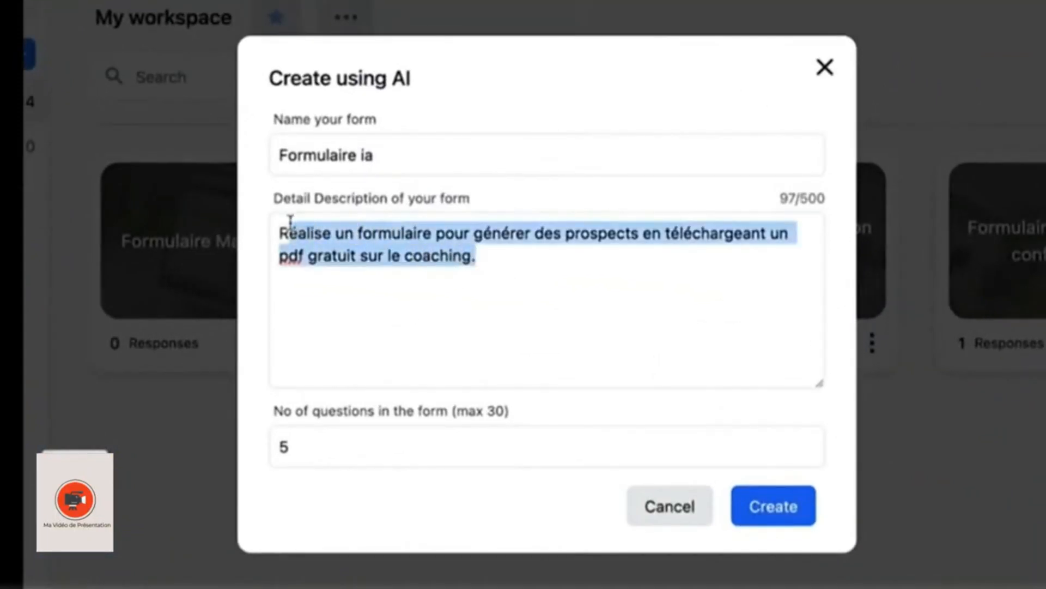
left_click(427, 283)
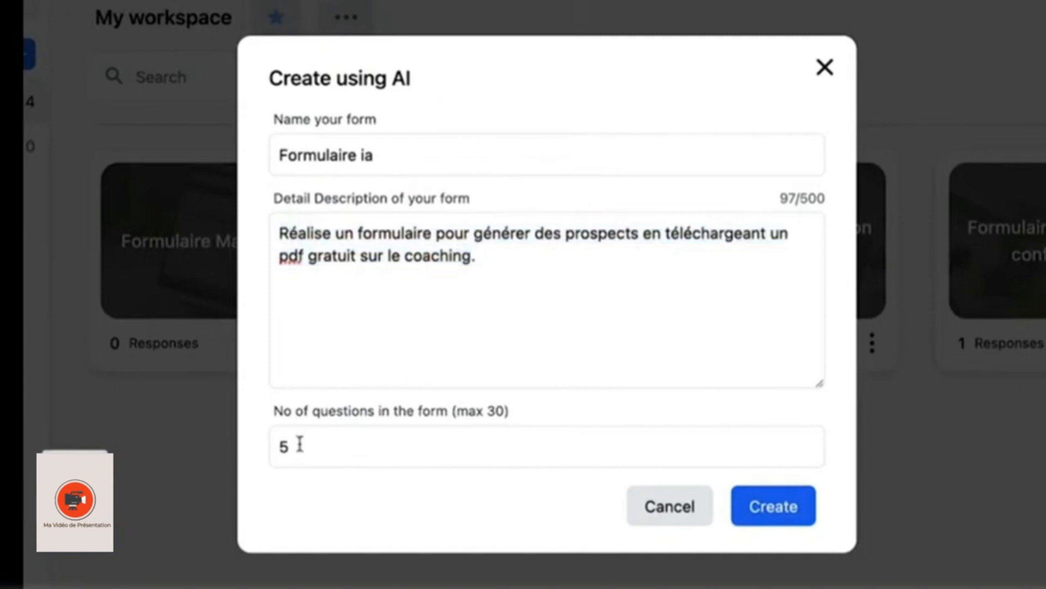
left_click(376, 438)
key("BackSpace")
type("7")
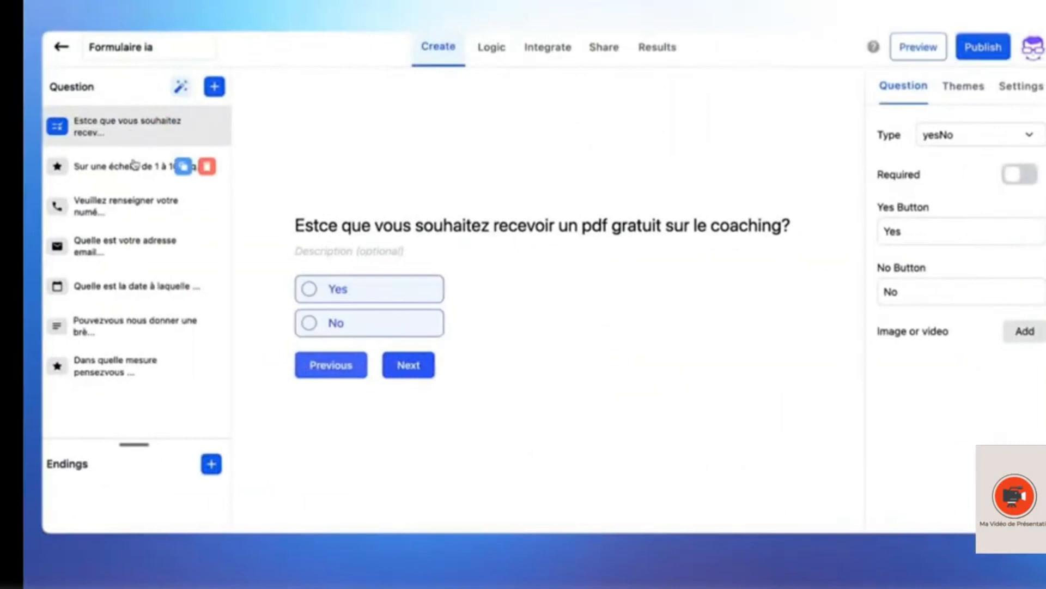
Review the generated rating, phone, email, date and short-text questions of the coaching PDF form.
left_click(133, 166)
left_click(138, 218)
left_click(130, 248)
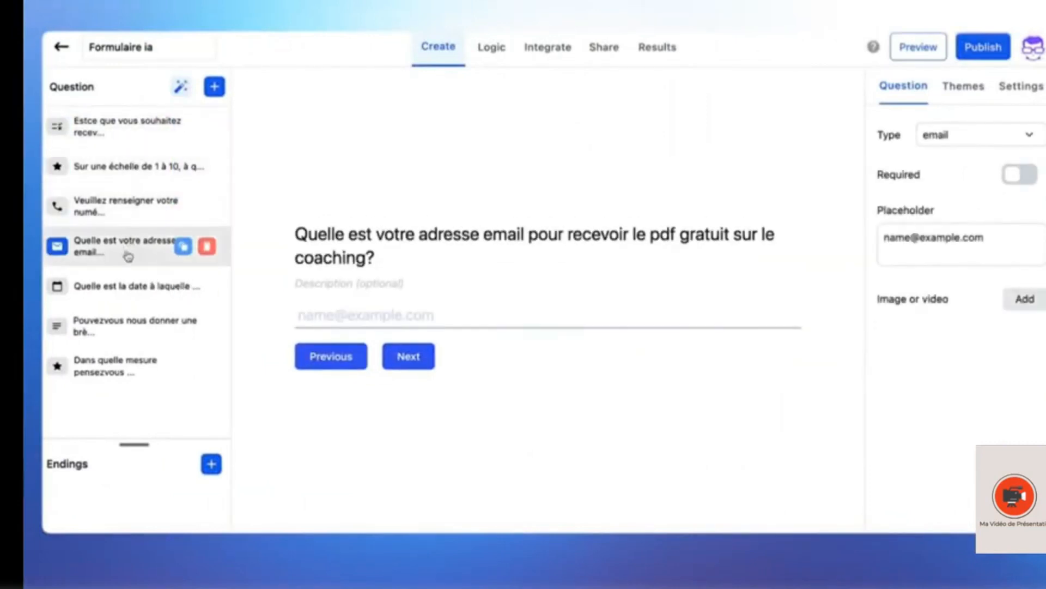
left_click(129, 283)
left_click(140, 321)
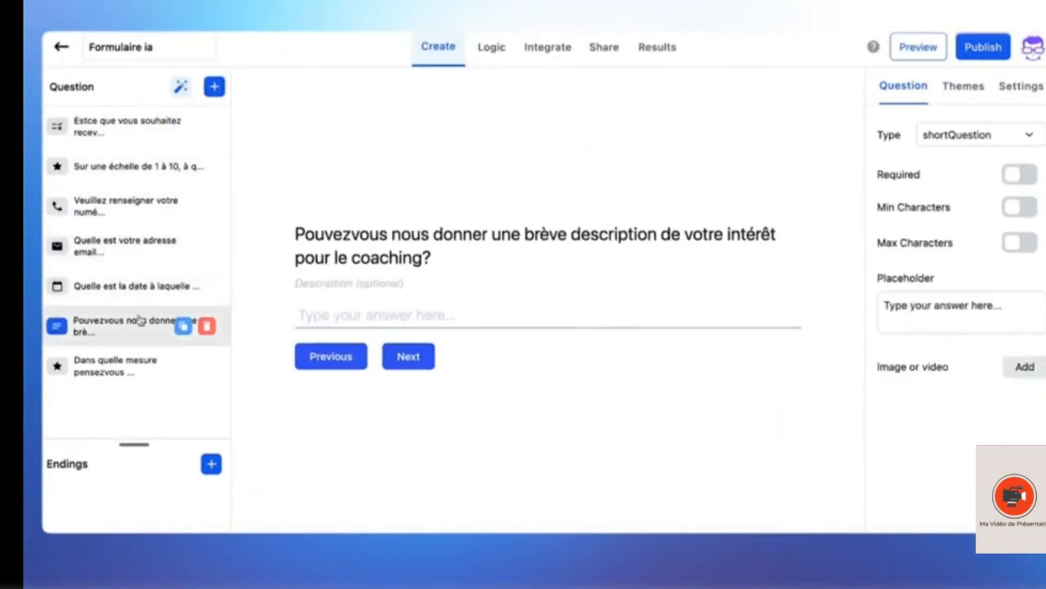
Open the last generated question, "Dans quelle mesure pensez-vous...", to view it.
left_click(129, 372)
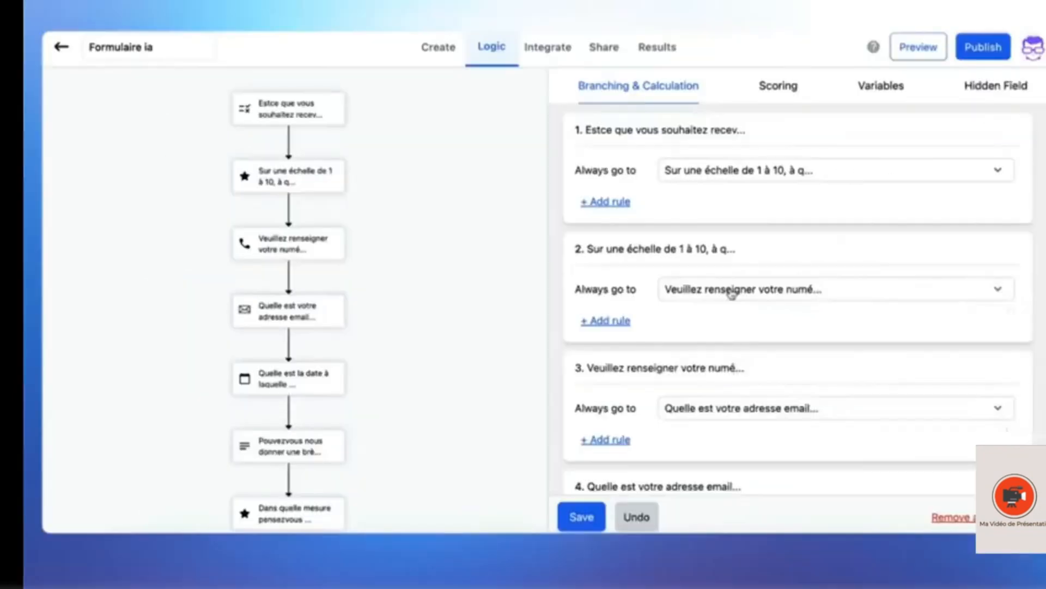
Try setting the default destination of question 2 to "Sur une échelle de 1 à 10, à q...".
left_click(731, 292)
left_click(731, 292)
left_click(731, 293)
left_click(702, 356)
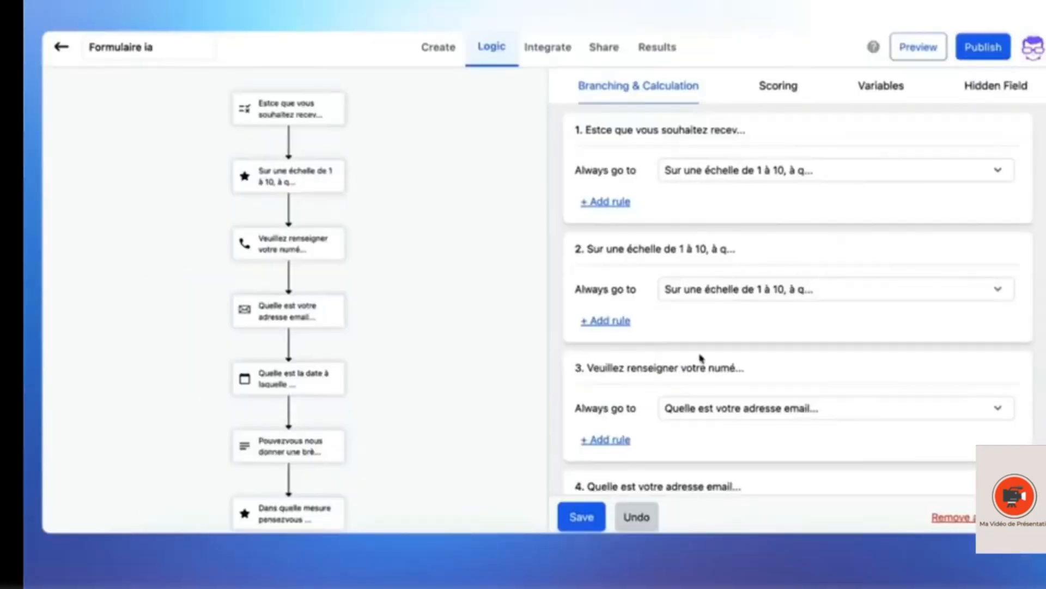
Add a branching rule to question 2 with the condition that the coaching-interest rating is equal to 3.
left_click(622, 322)
left_click(728, 315)
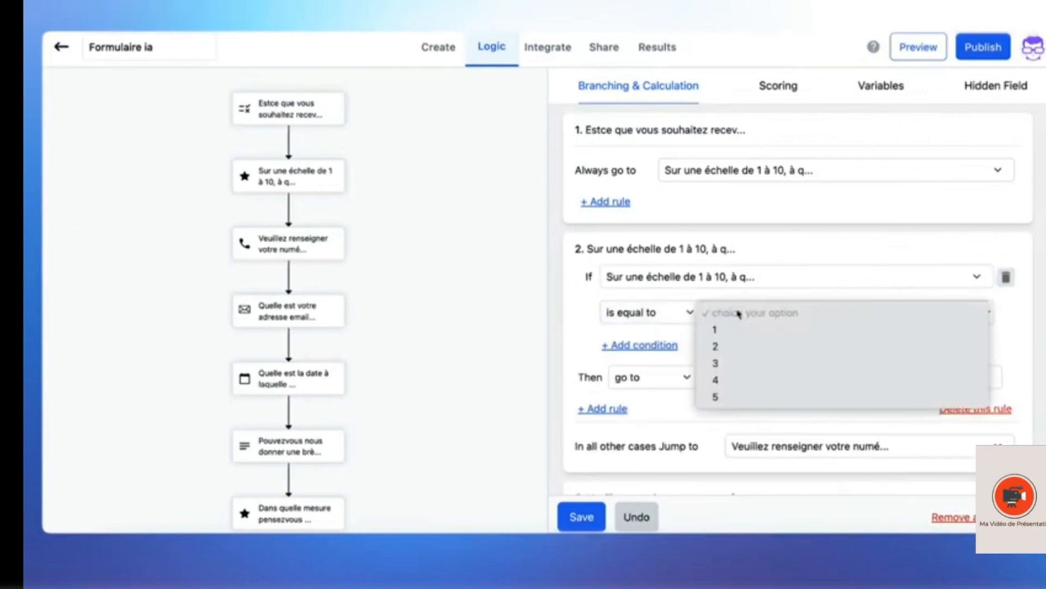
left_click(723, 364)
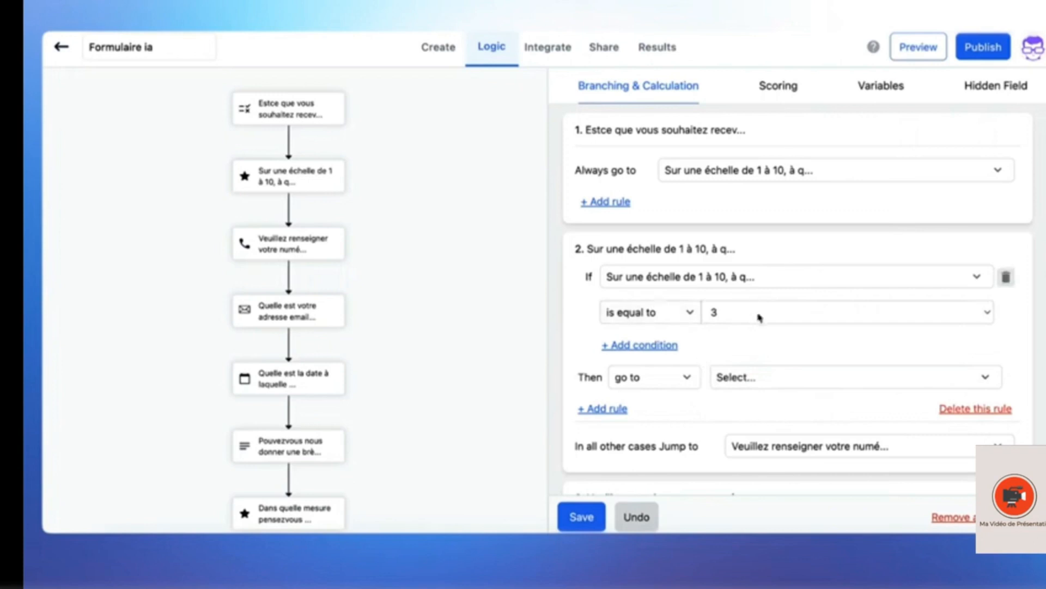
left_click(733, 318)
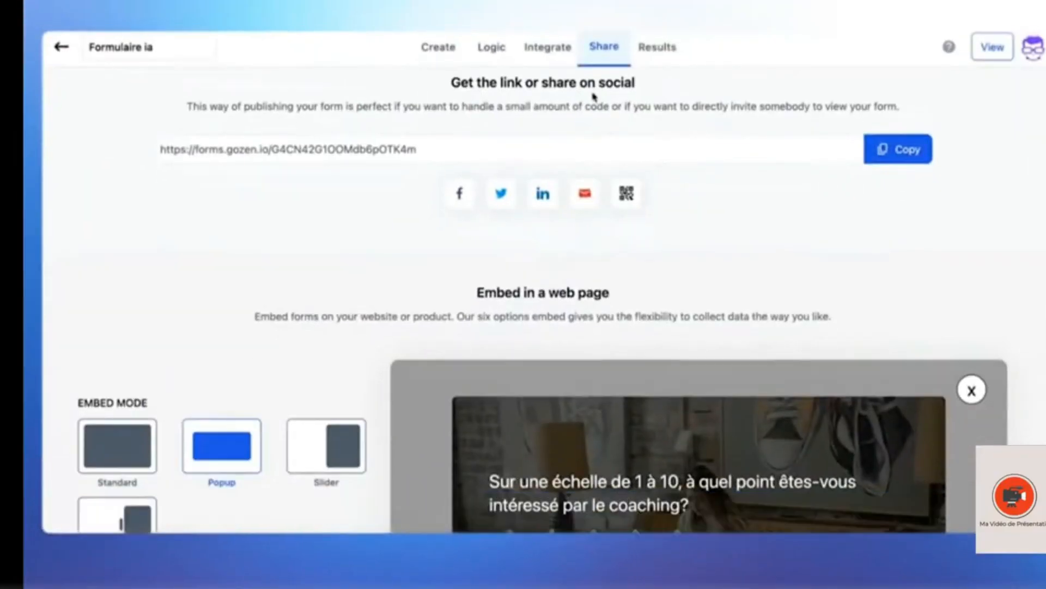
Advance through the questions in the popup embed preview of the form and copy the form's share link.
scroll(593, 95, "down", 5)
scroll(743, 185, "down", 3)
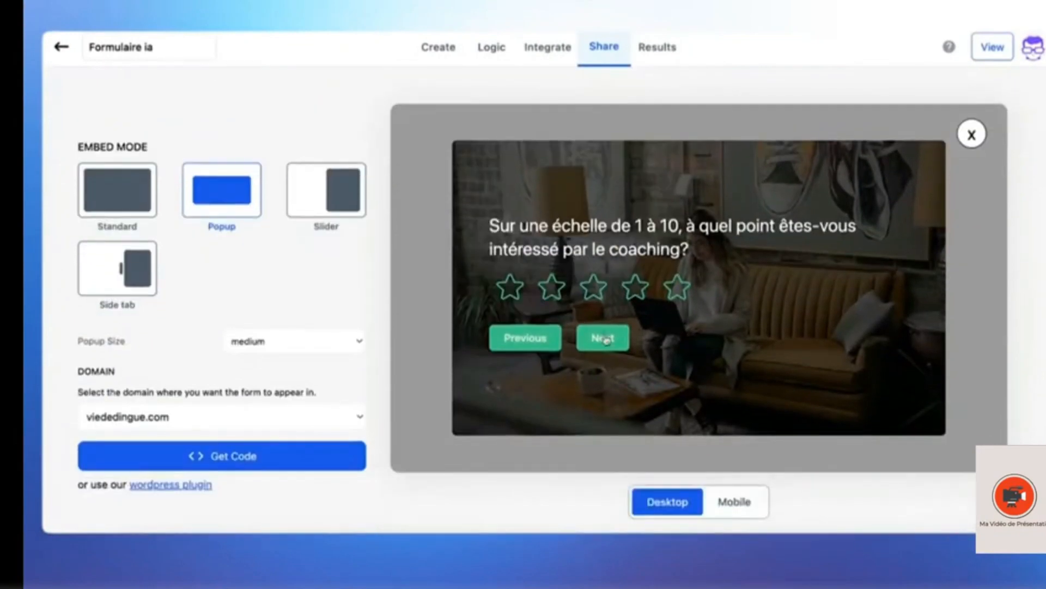
left_click(605, 341)
left_click(605, 342)
scroll(585, 229, "up", 5)
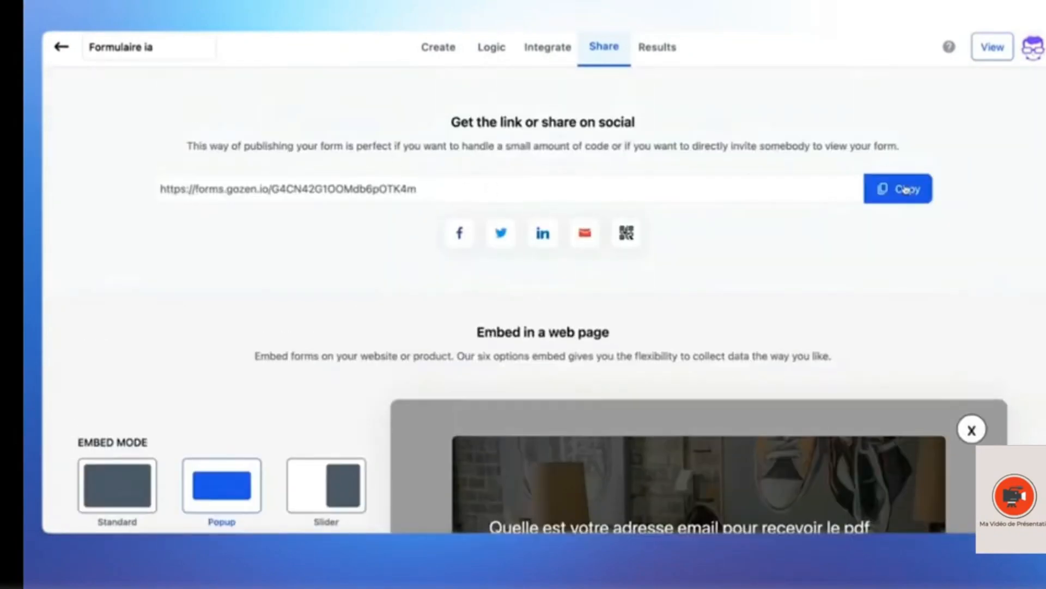
left_click(905, 189)
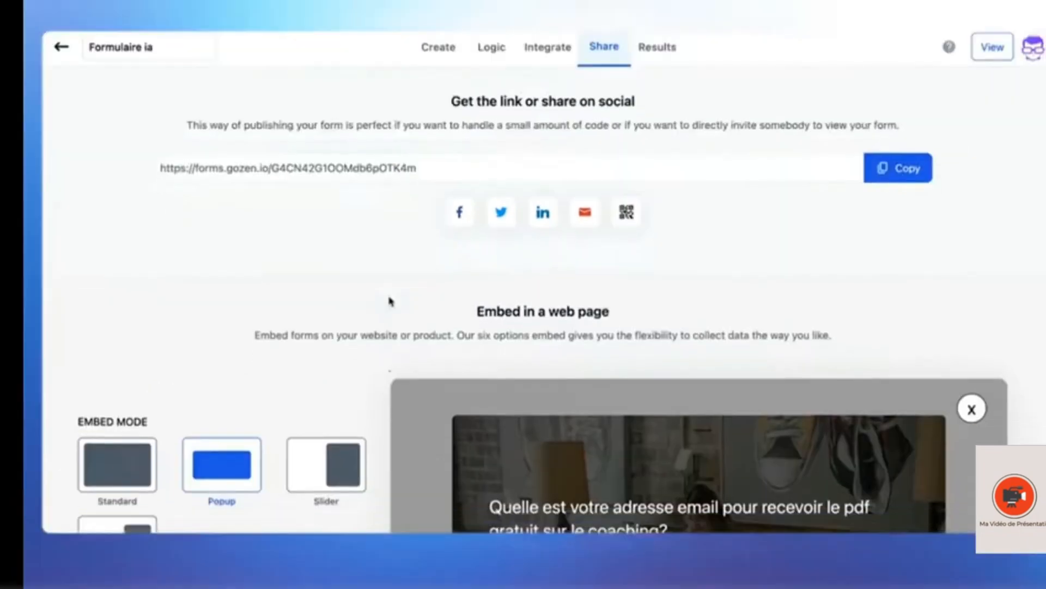
Switch the embed mode to Slider and view its embed code for the domain viededingue.com, closing the code dialog without copying.
scroll(390, 299, "down", 5)
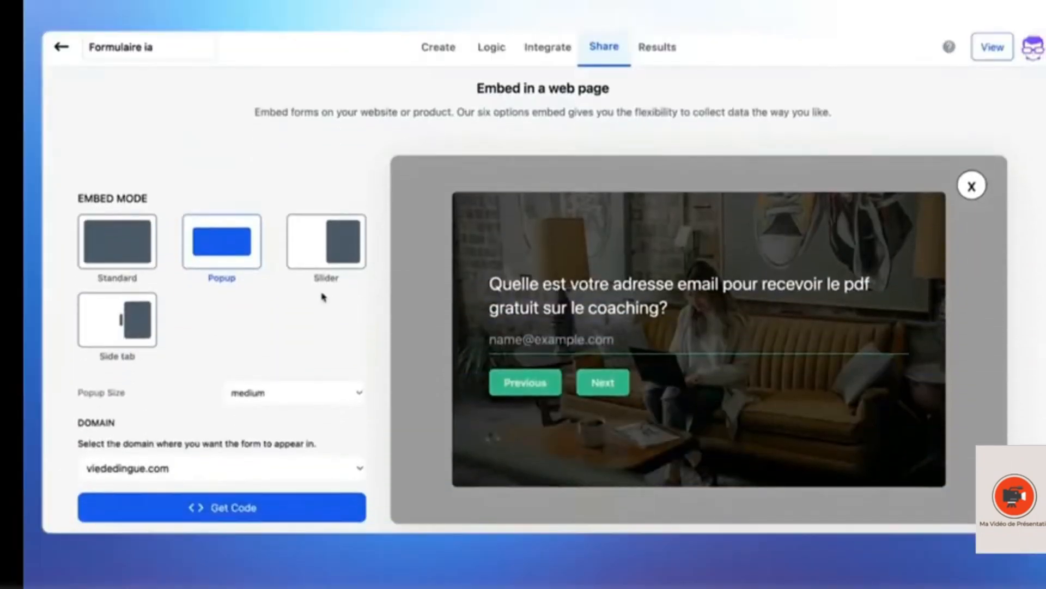
left_click(335, 244)
left_click(672, 373)
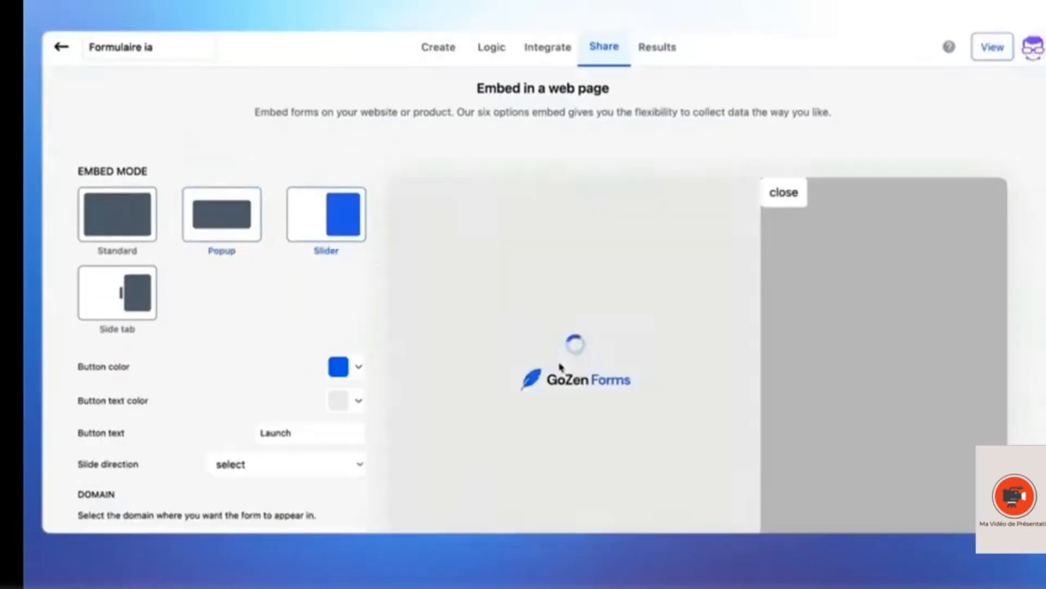
scroll(561, 367, "down", 2)
left_click(294, 483)
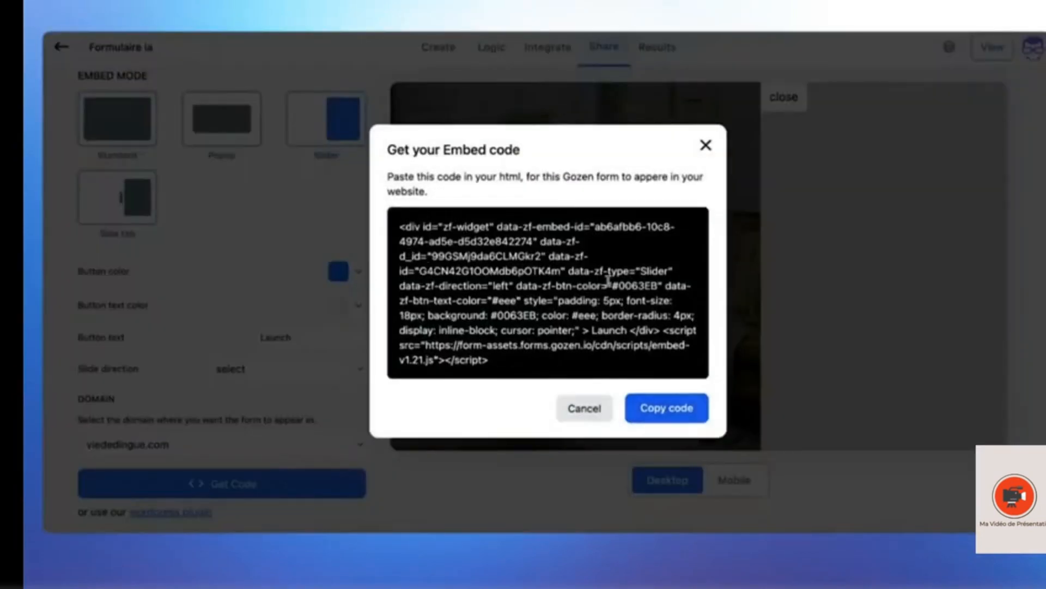
left_click(706, 146)
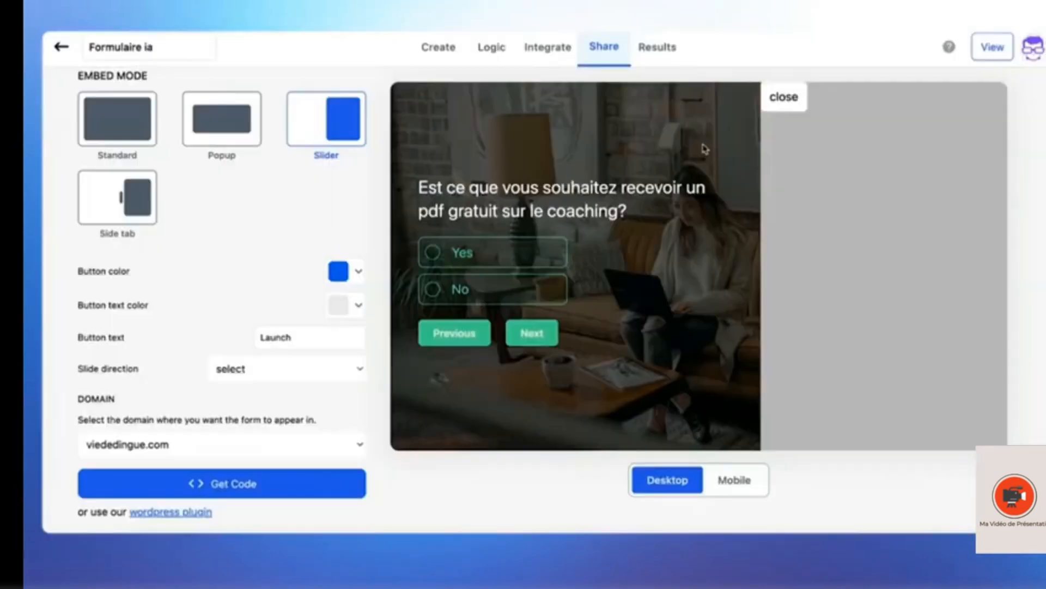
Switch the embed mode to Side tab and expand the form in its preview.
left_click(123, 184)
left_click(986, 283)
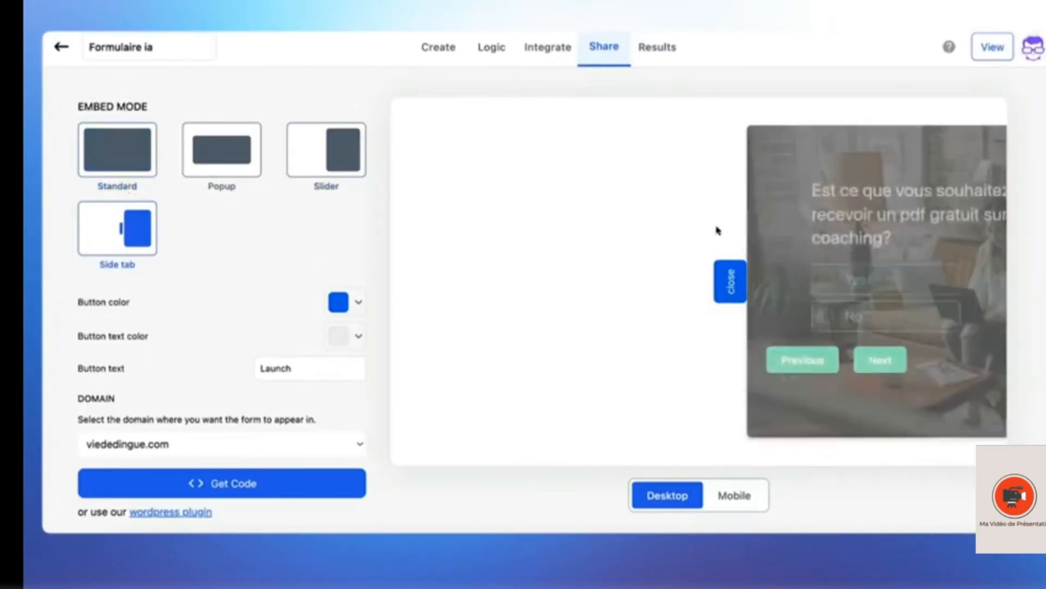
scroll(516, 225, "up", 5)
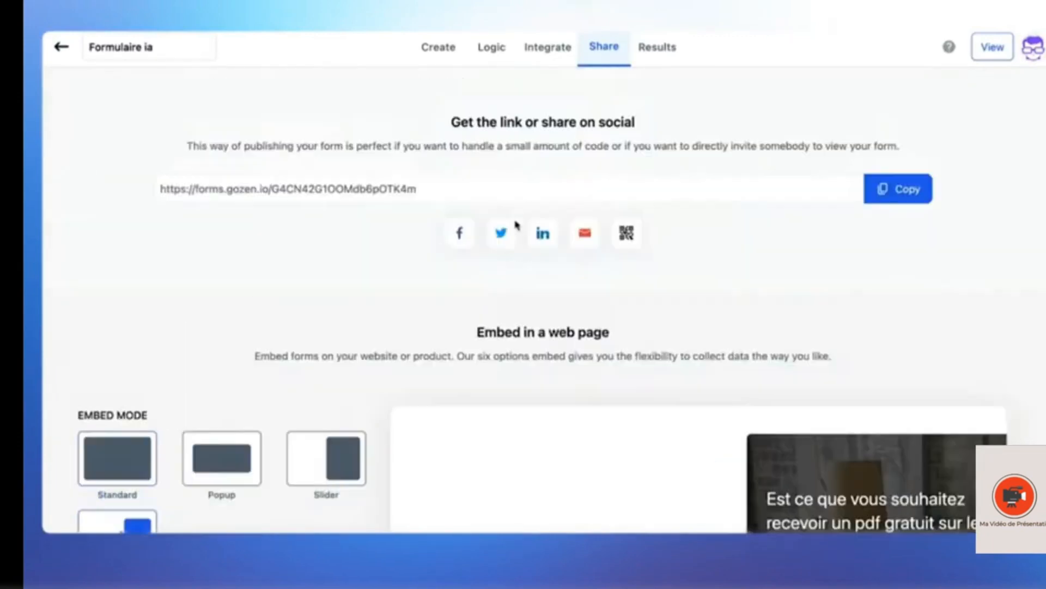
Review the form's results insights and the question-by-question summary charts.
left_click(656, 49)
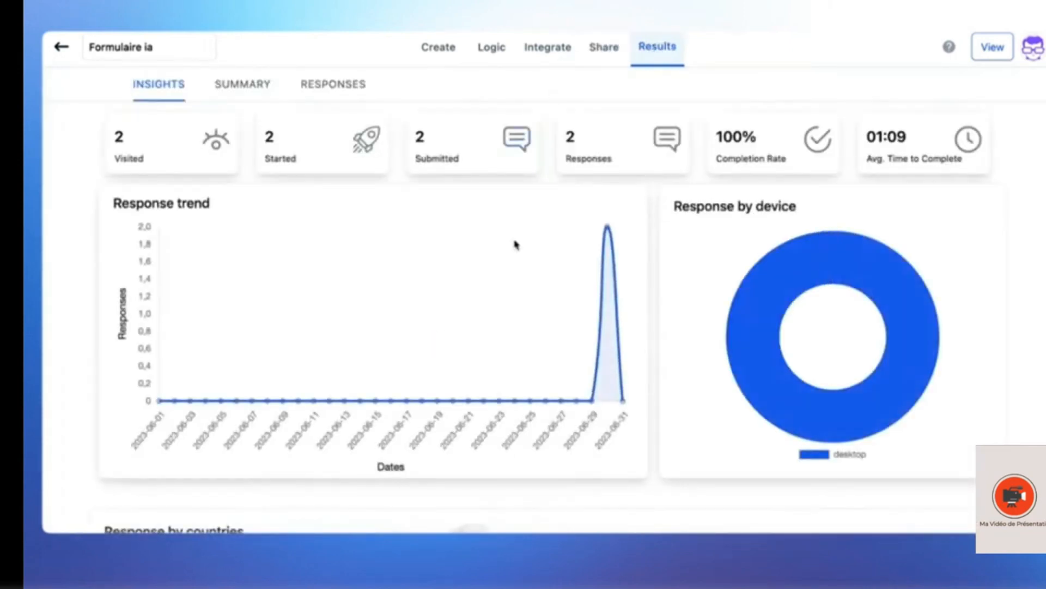
scroll(516, 244, "down", 8)
scroll(446, 239, "up", 8)
left_click(260, 88)
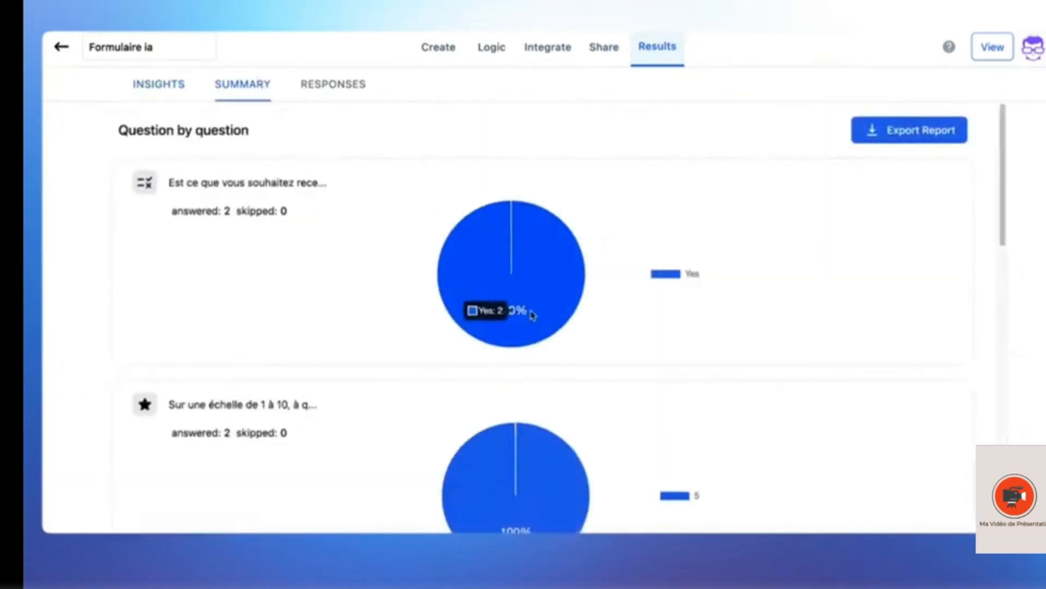
scroll(532, 316, "down", 10)
scroll(532, 316, "down", 10)
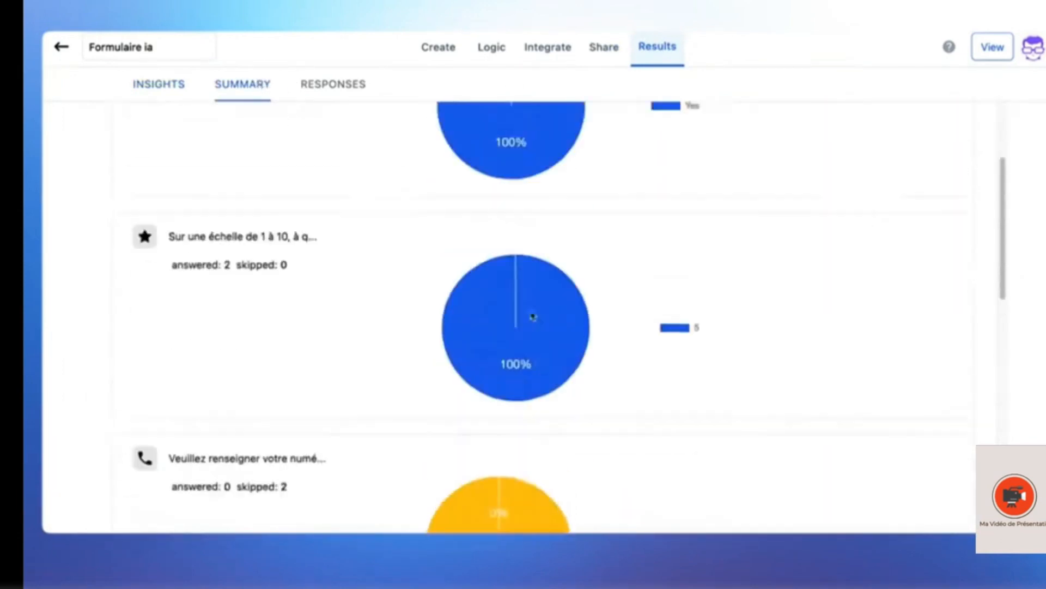
scroll(435, 341, "up", 1)
Look through all columns of the submitted responses and check the CSV export option without downloading.
left_click(304, 86)
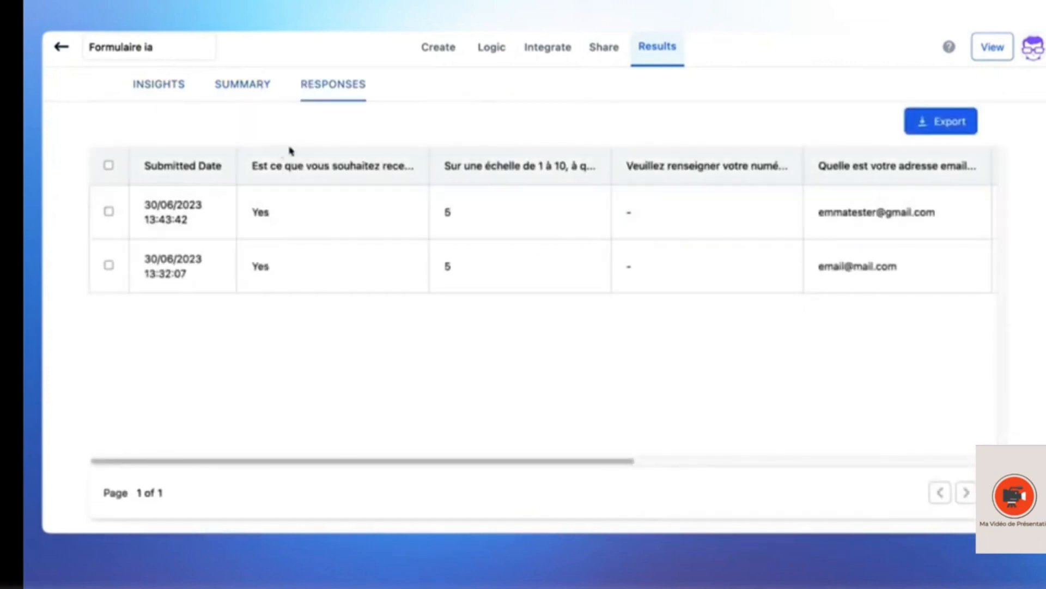
scroll(562, 223, "right", 10)
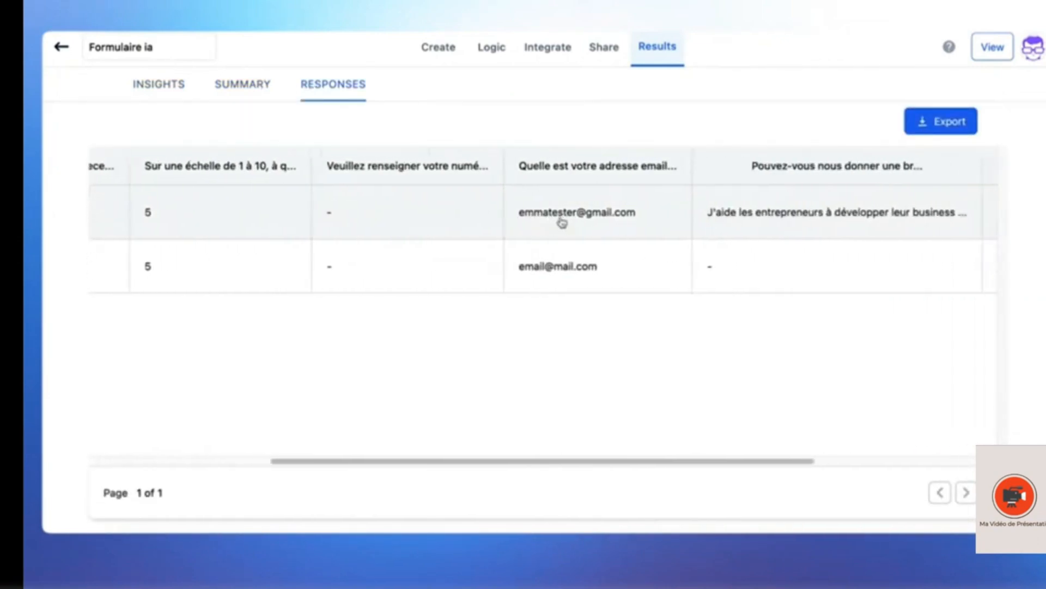
scroll(601, 212, "right", 3)
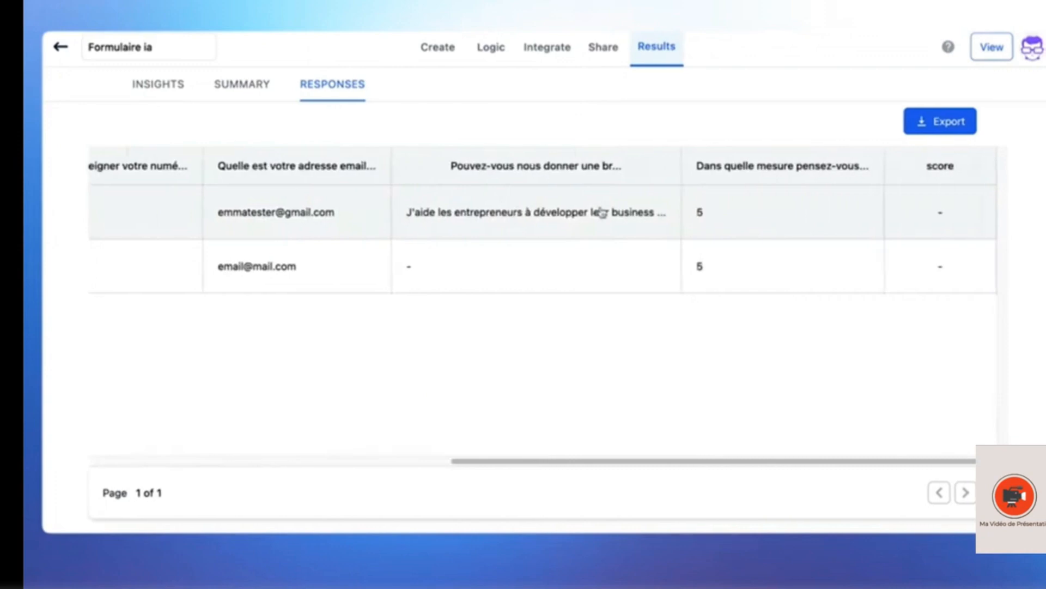
scroll(602, 212, "left", 10)
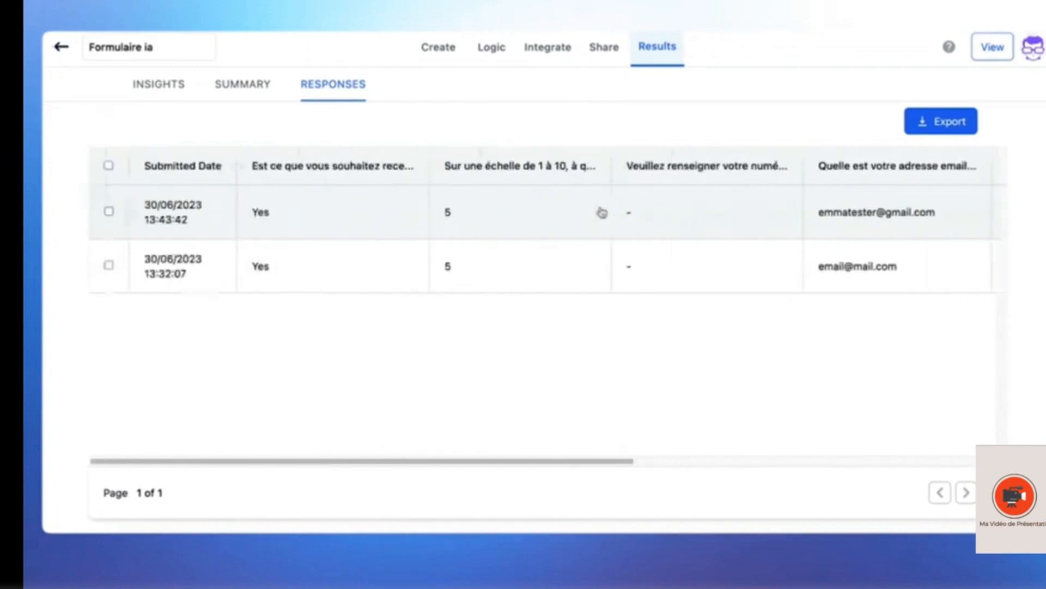
left_click(939, 129)
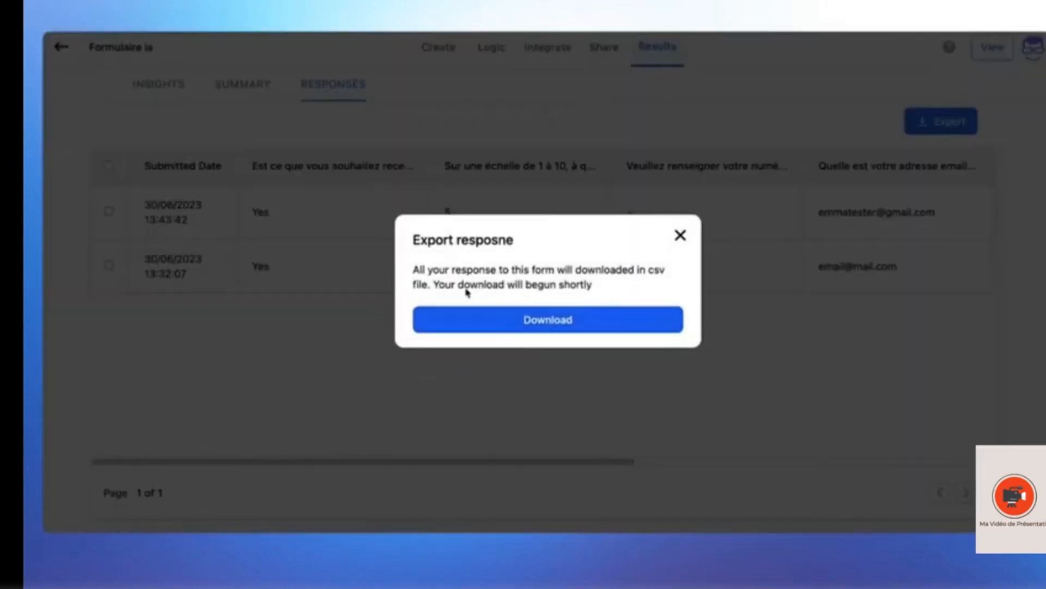
left_click(680, 234)
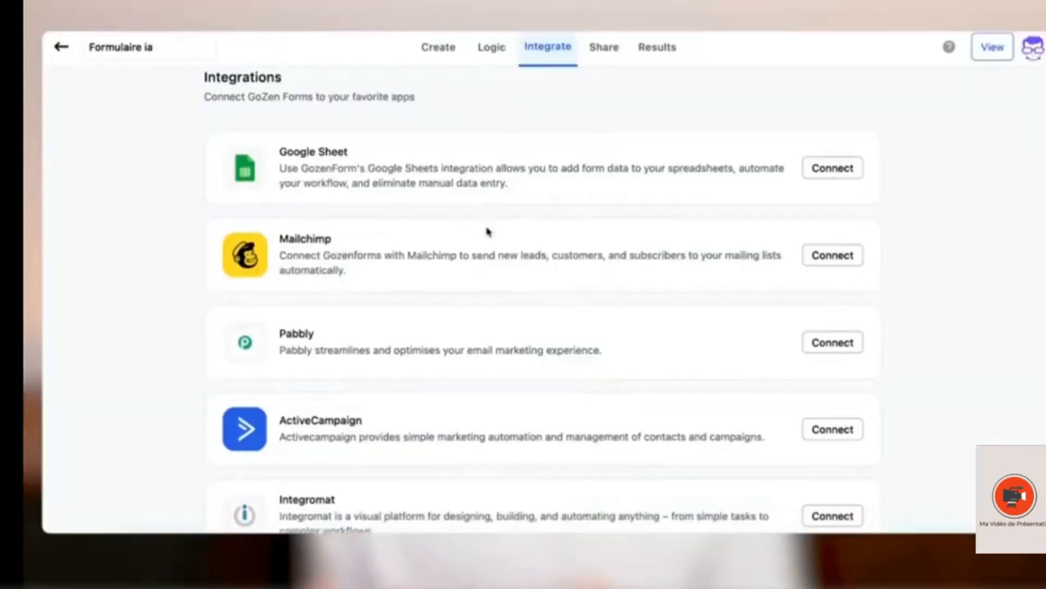
Browse the list of apps that can be integrated with the form.
scroll(487, 231, "down", 5)
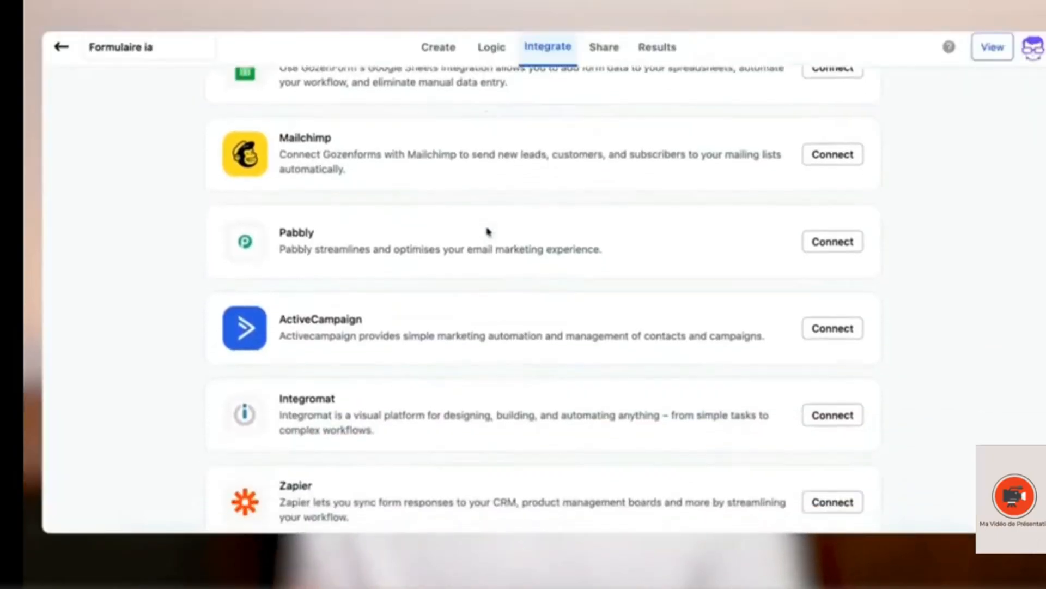